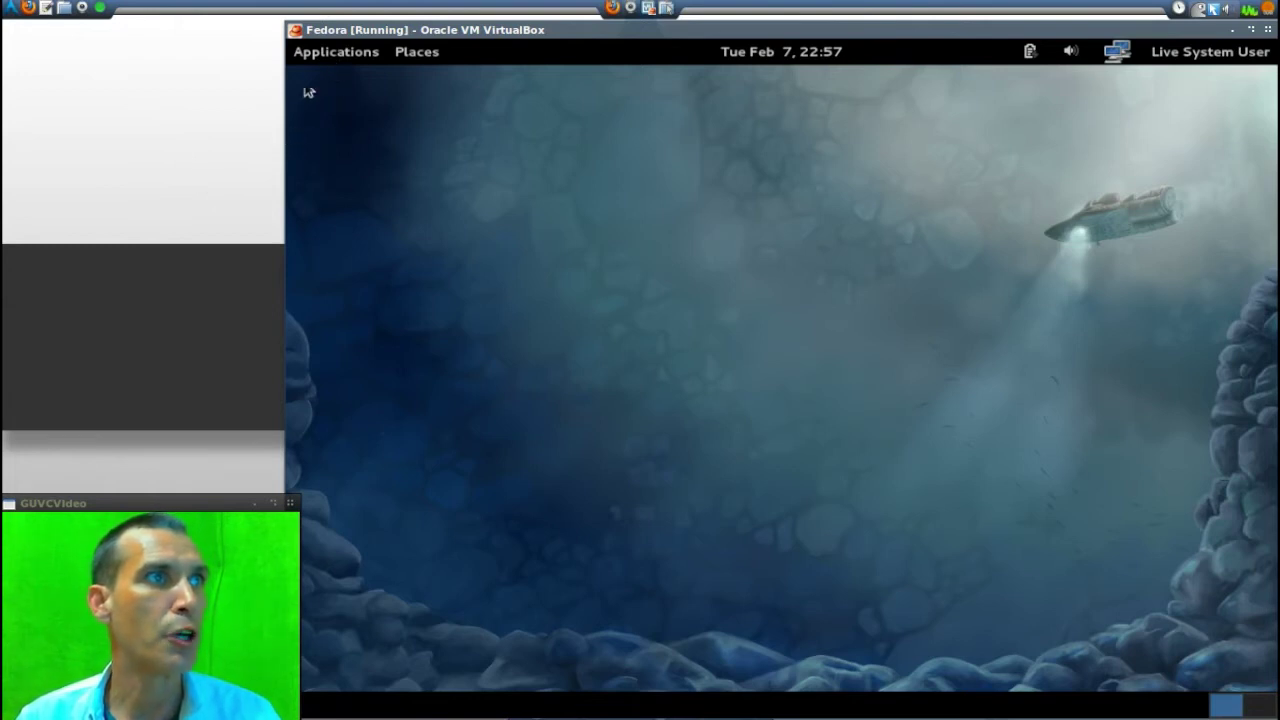
Step: Open the live desktop's Applications menu and skim its first categories
left_click(327, 60)
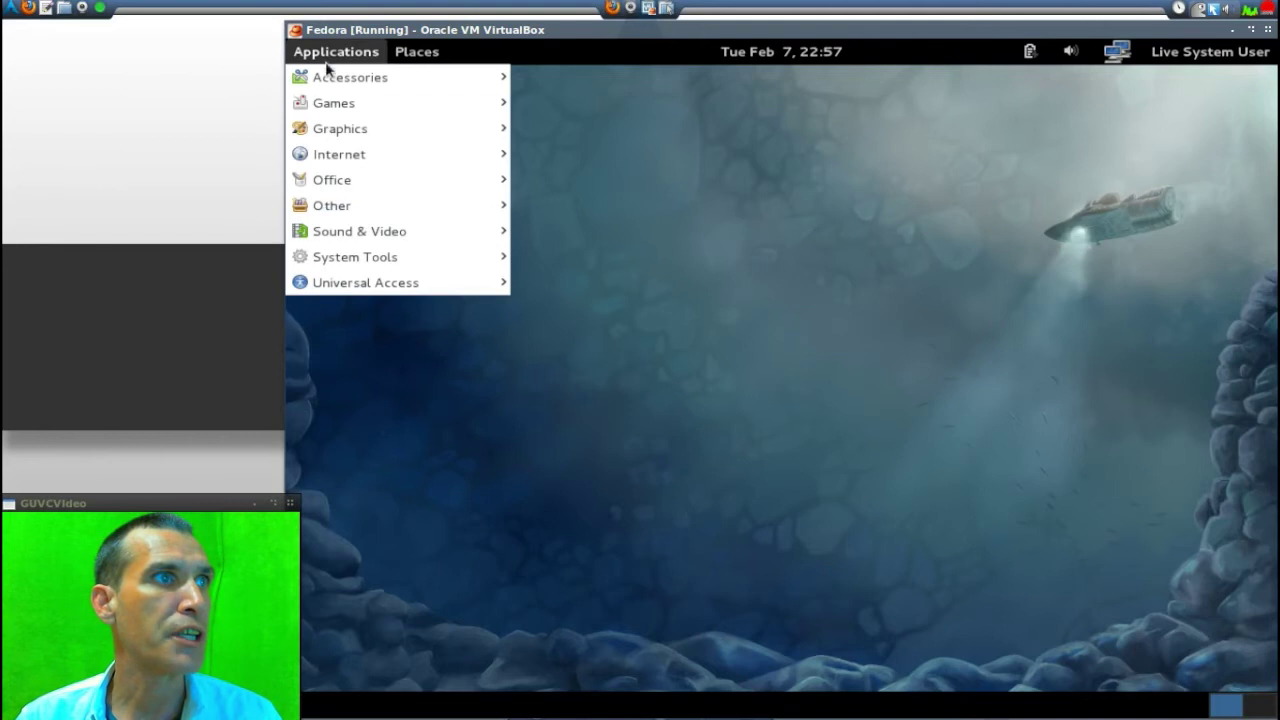
mouse_move(340, 80)
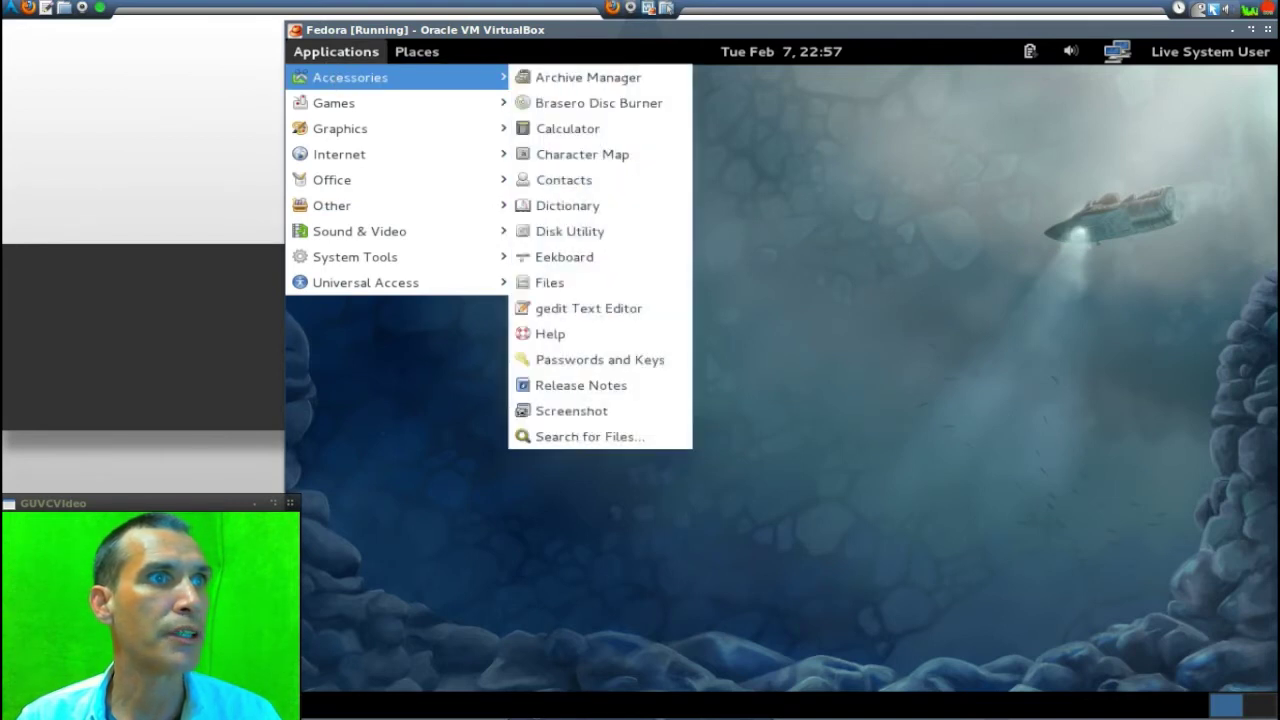
mouse_move(340, 110)
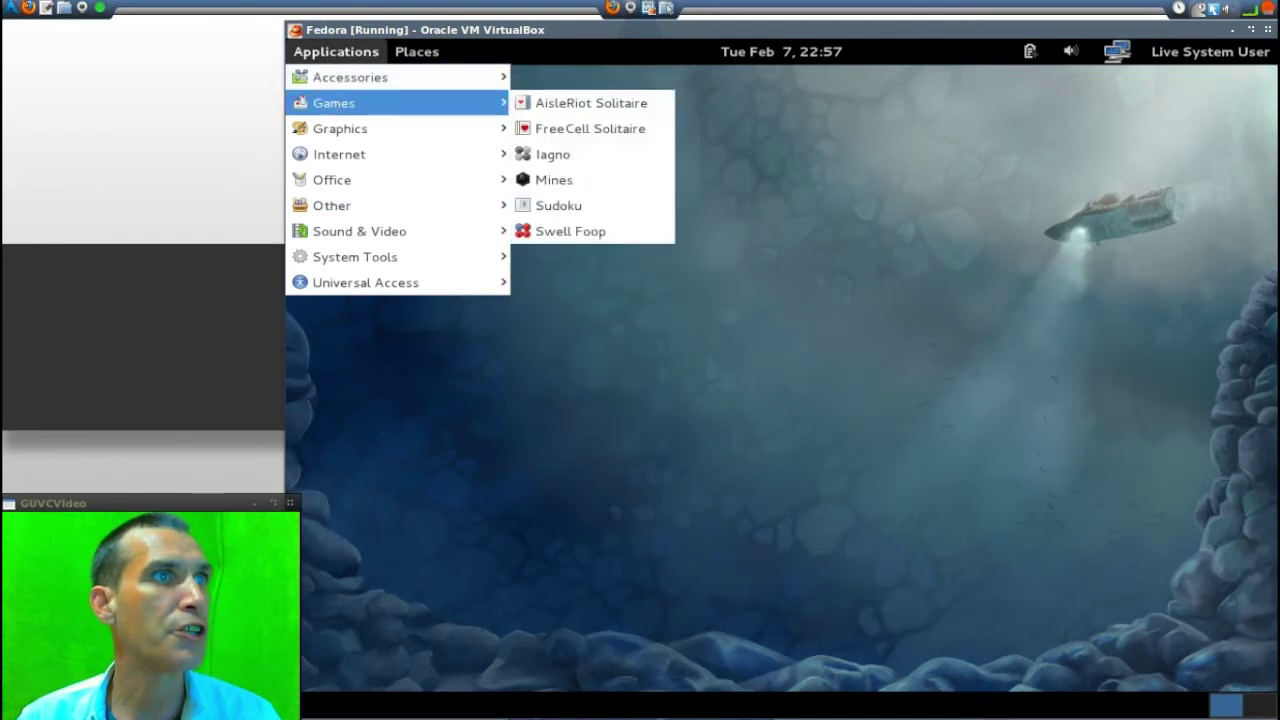
mouse_move(358, 258)
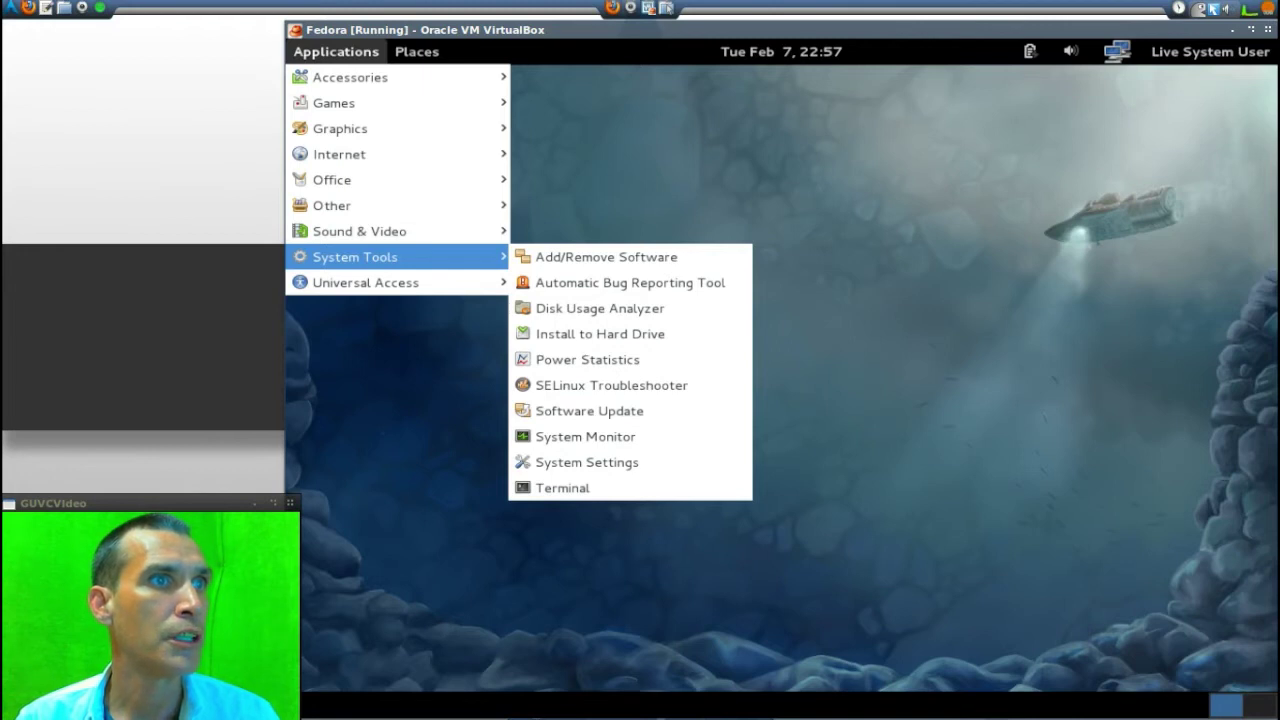
Step: Check Places, then go through the remaining categories to System Tools with Install to Hard Drive
left_click(435, 58)
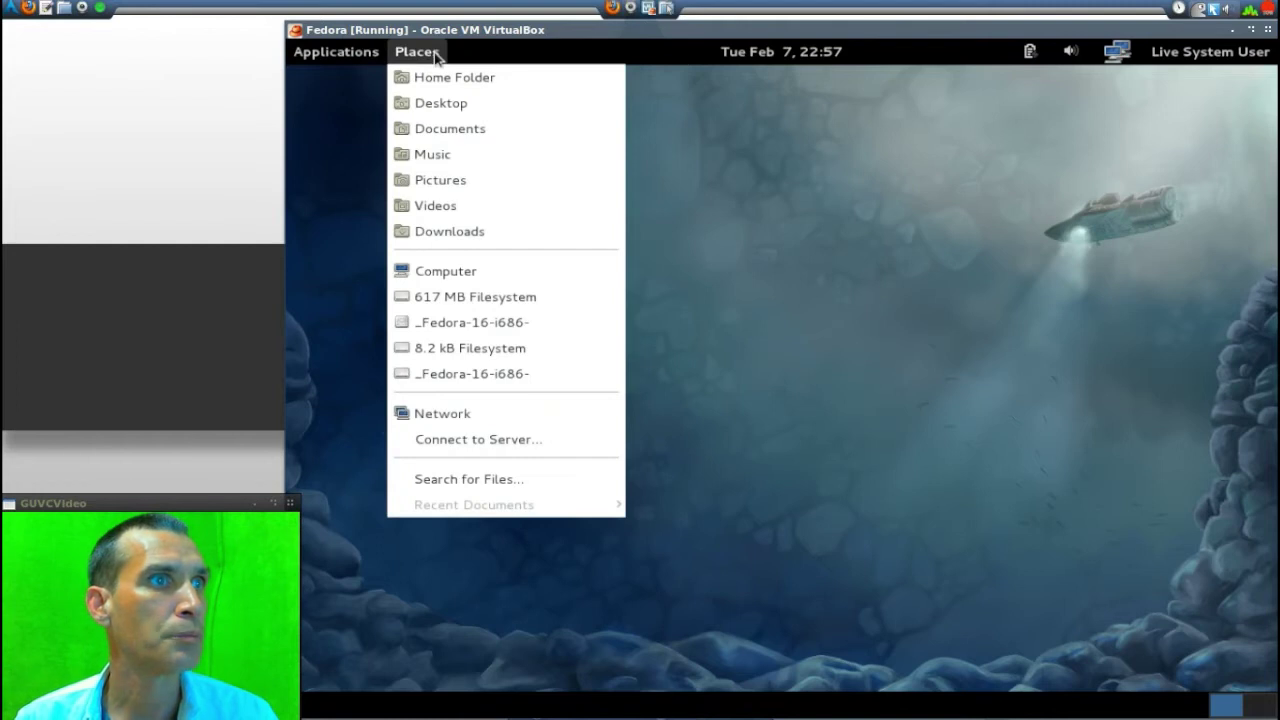
mouse_move(340, 52)
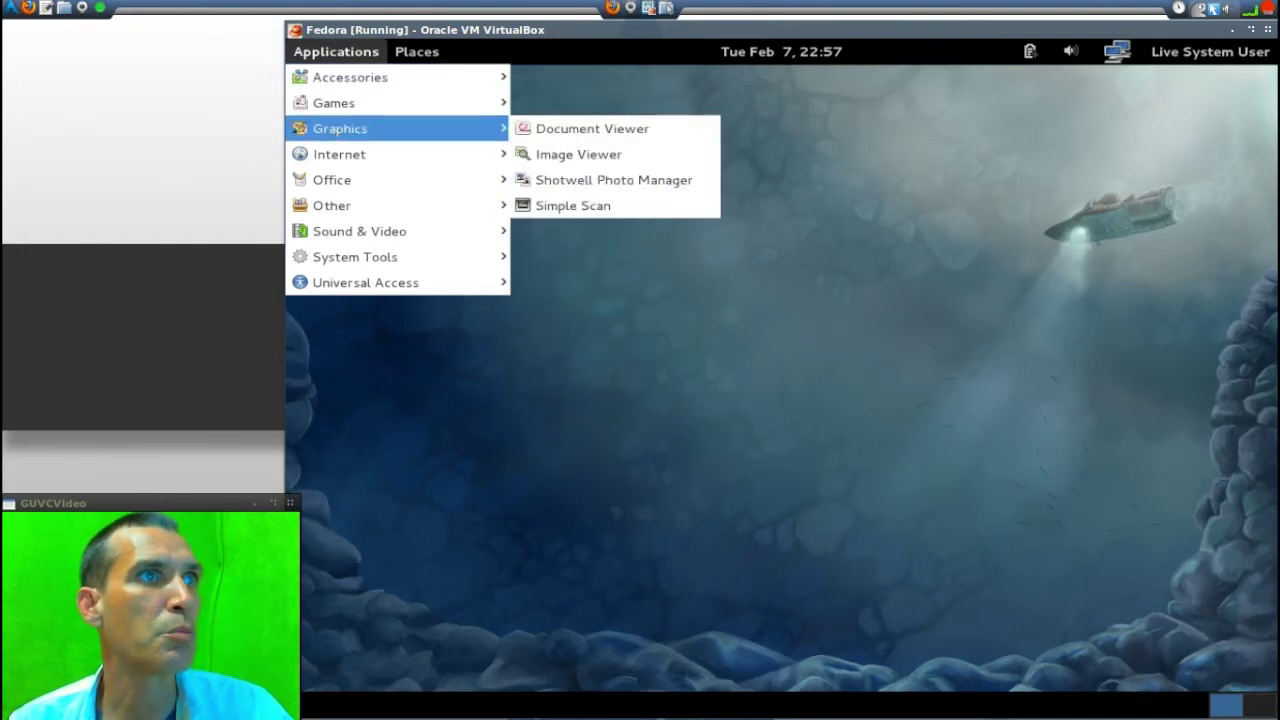
mouse_move(336, 158)
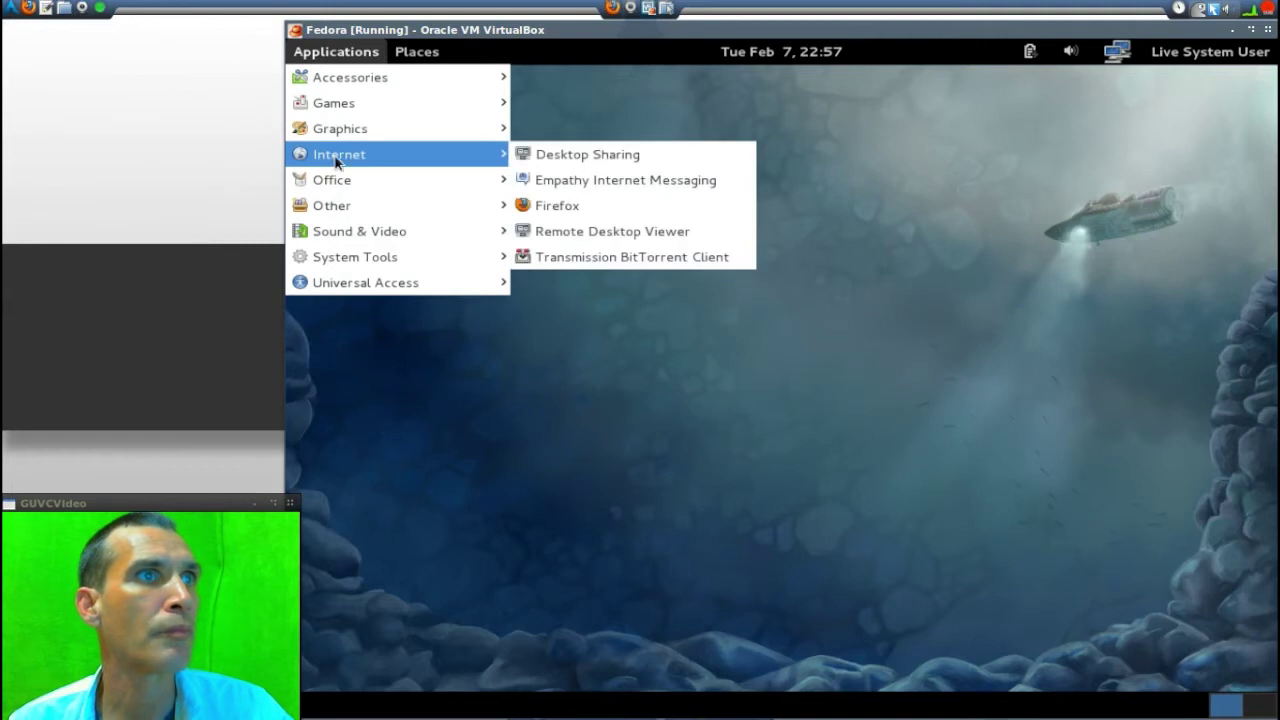
mouse_move(338, 188)
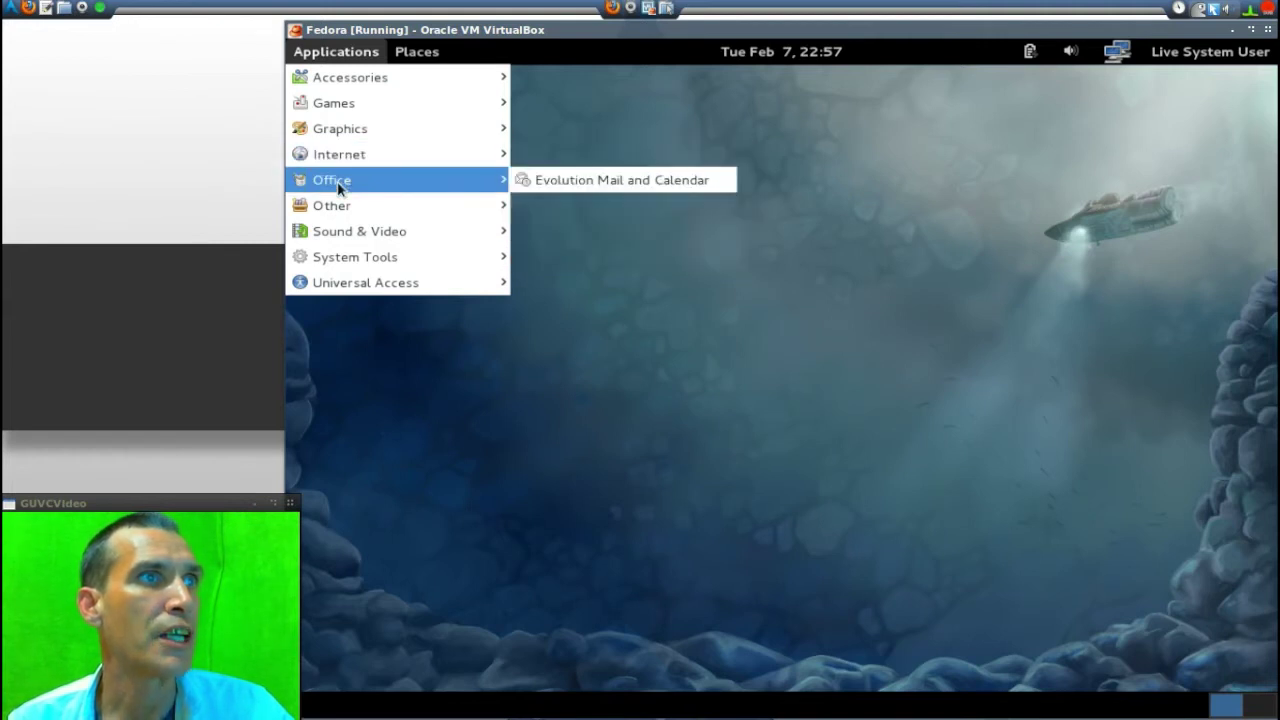
mouse_move(335, 210)
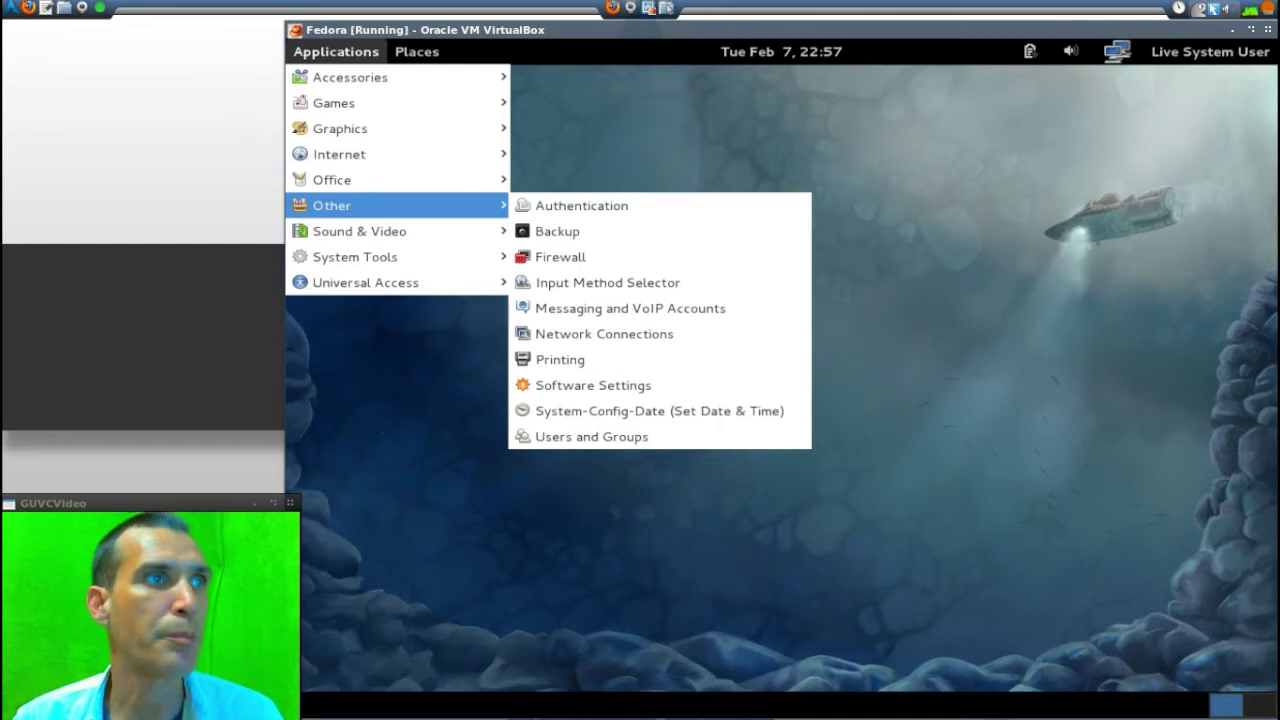
mouse_move(340, 232)
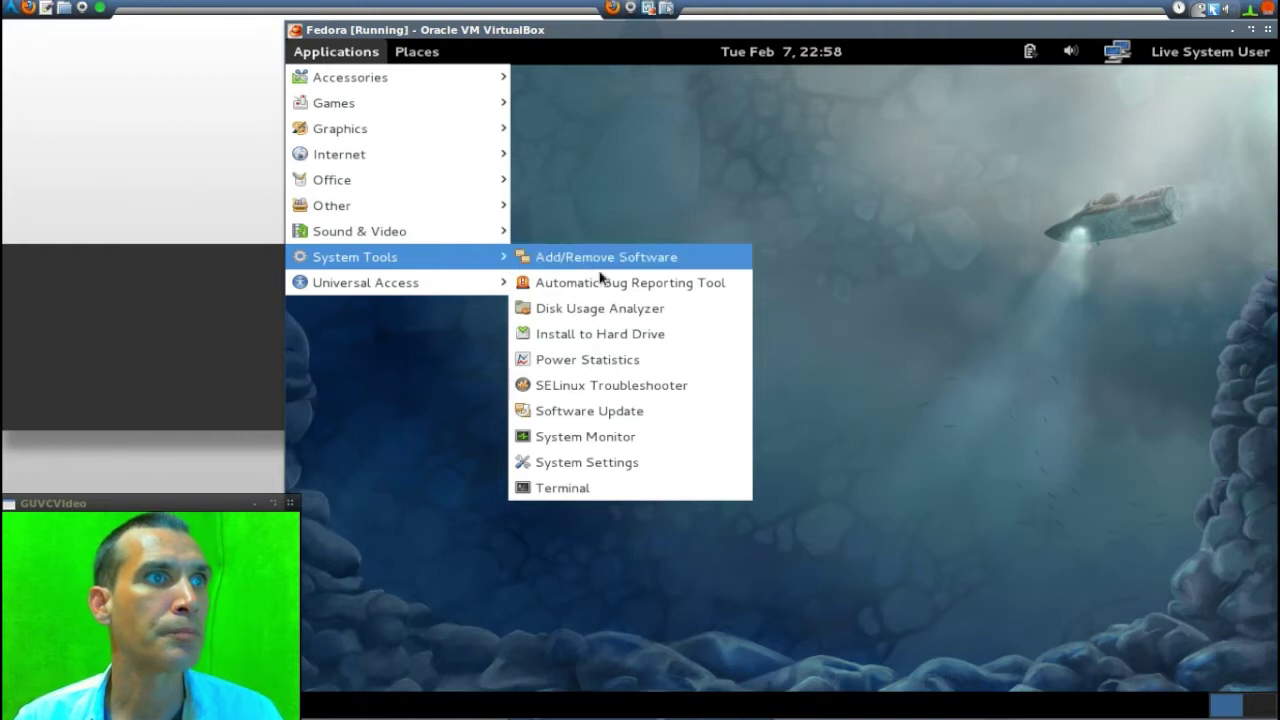
Step: Launch Install to Hard Drive and keep the U.S. English keyboard layout
left_click(614, 344)
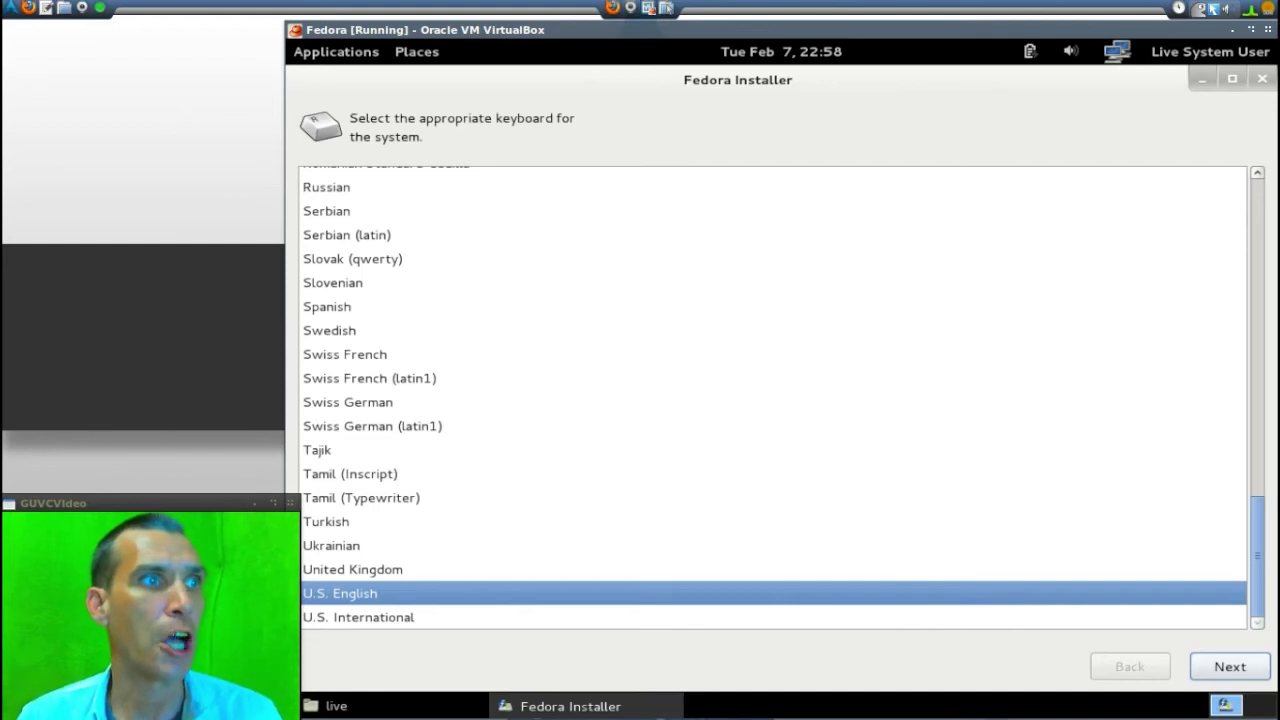
left_click(1230, 670)
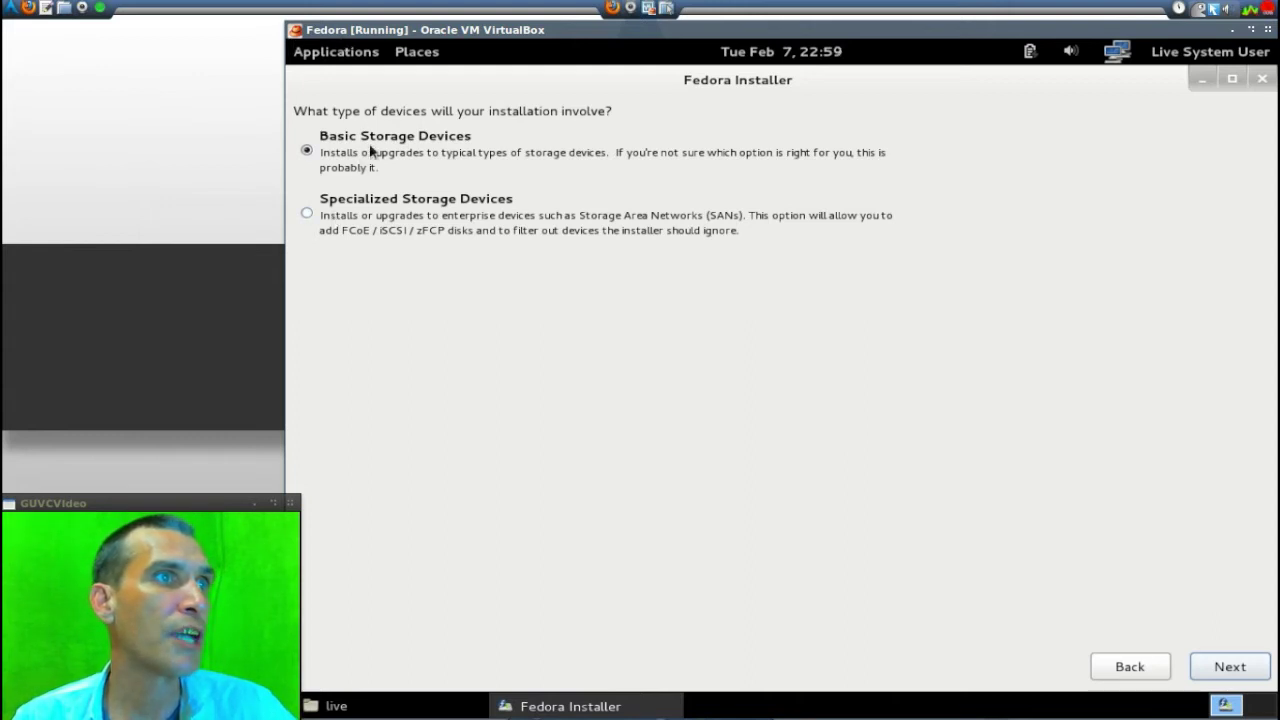
Step: Continue with Basic Storage Devices and agree to discard any data on the 10240 MB disk
left_click(1222, 678)
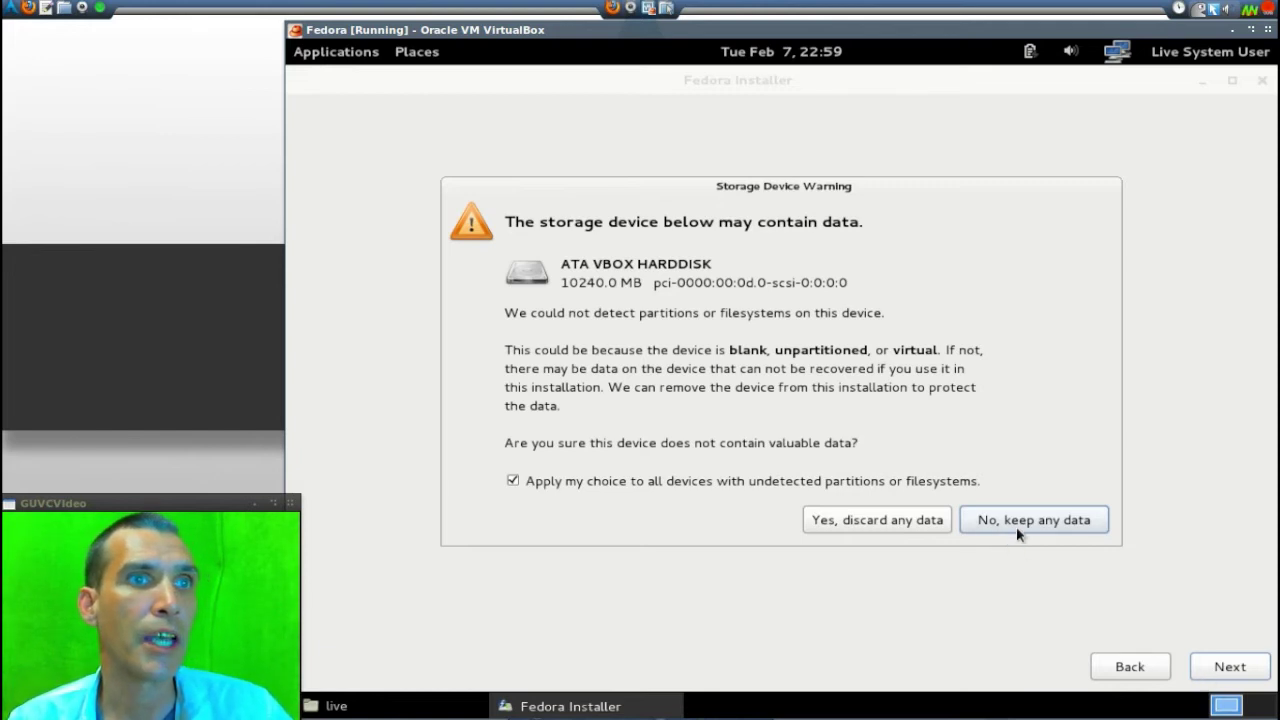
left_click(923, 520)
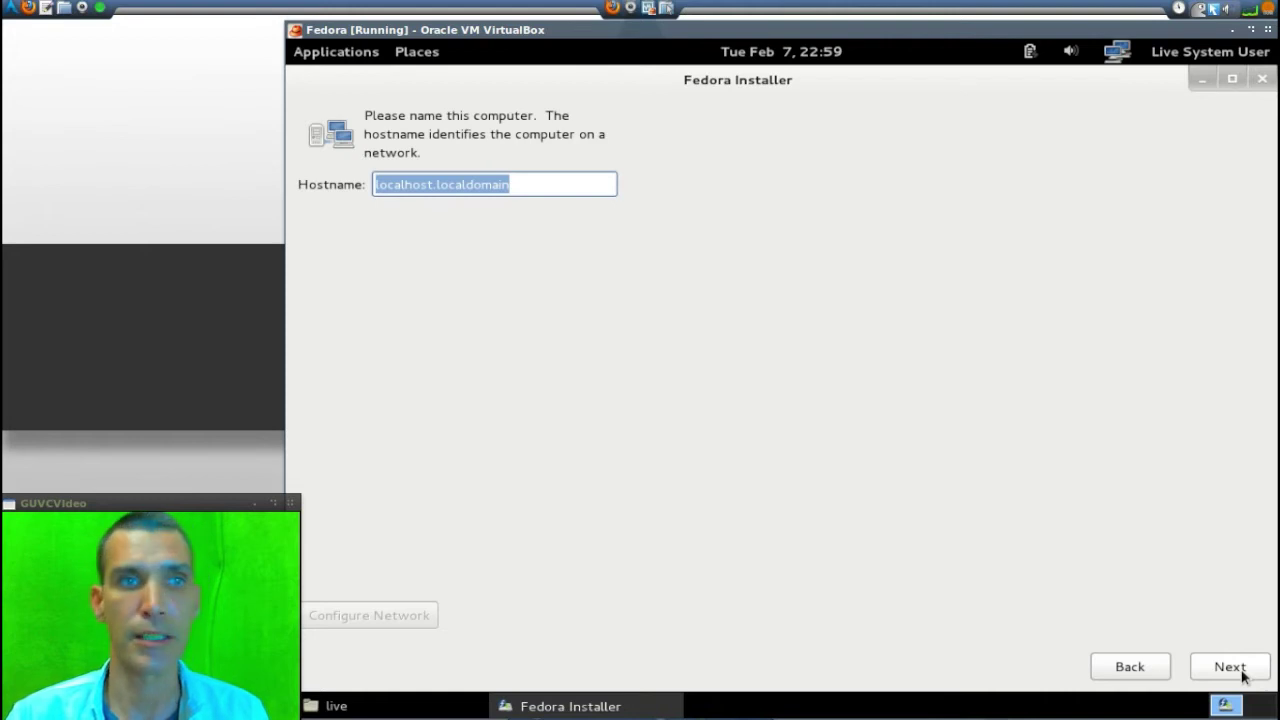
Step: Keep hostname localhost.localdomain and the New York time zone, then set a root password despite the weak-password warning
left_click(1236, 668)
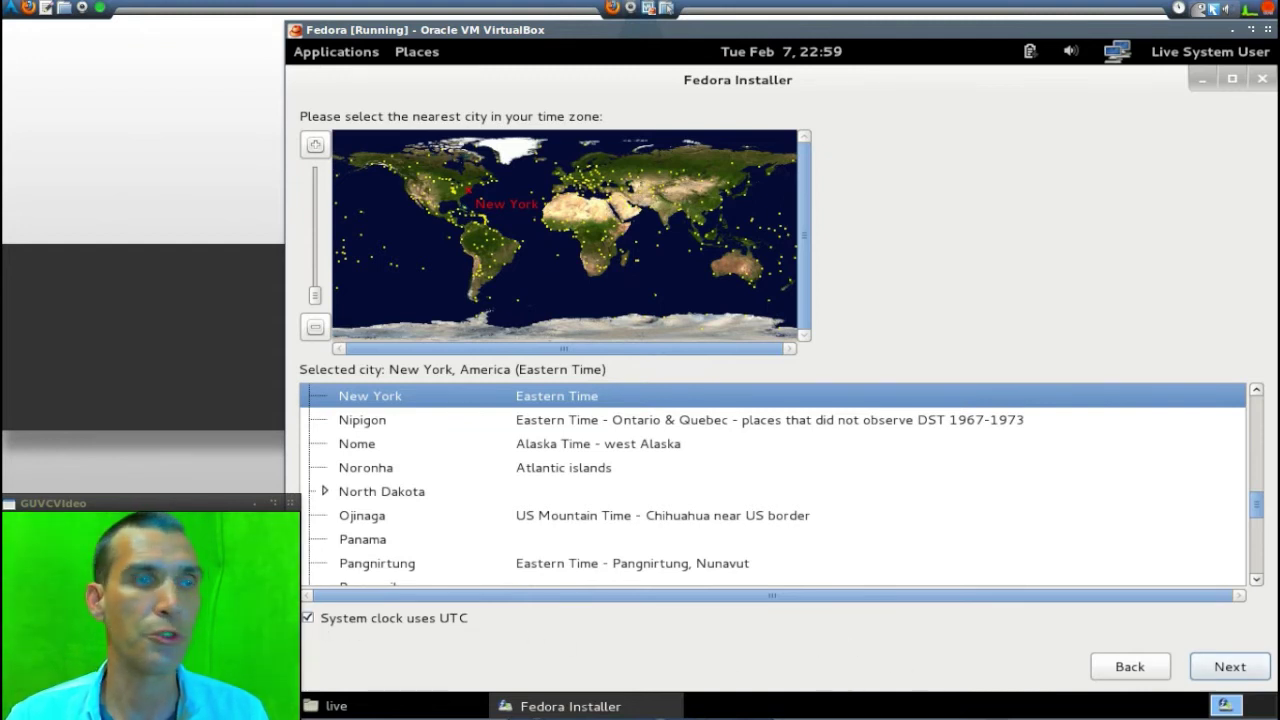
left_click(1219, 676)
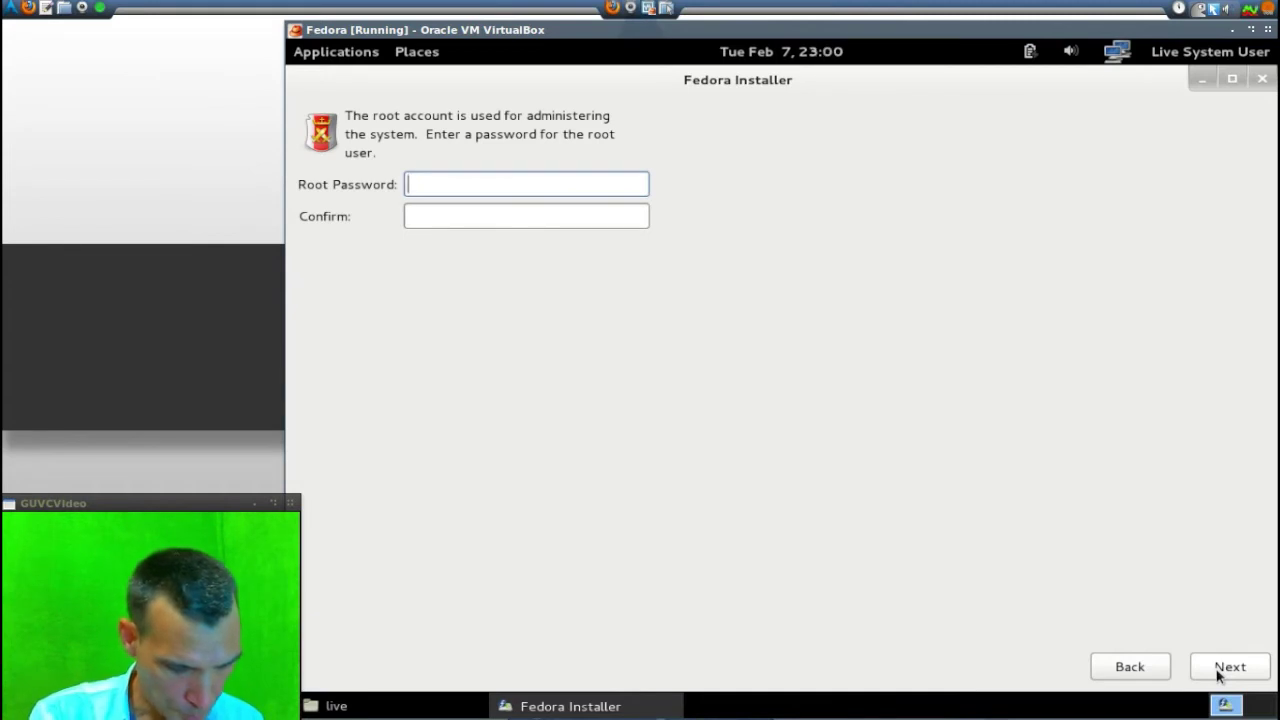
type("••••••••")
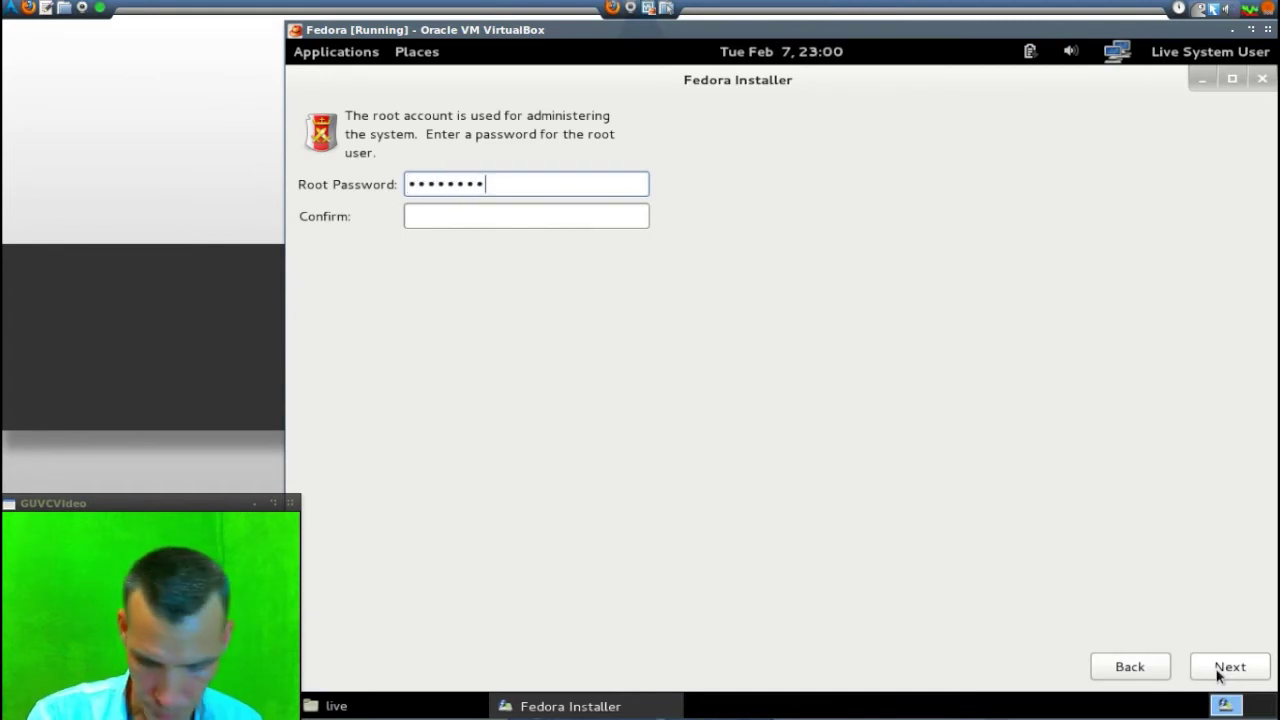
key("Tab")
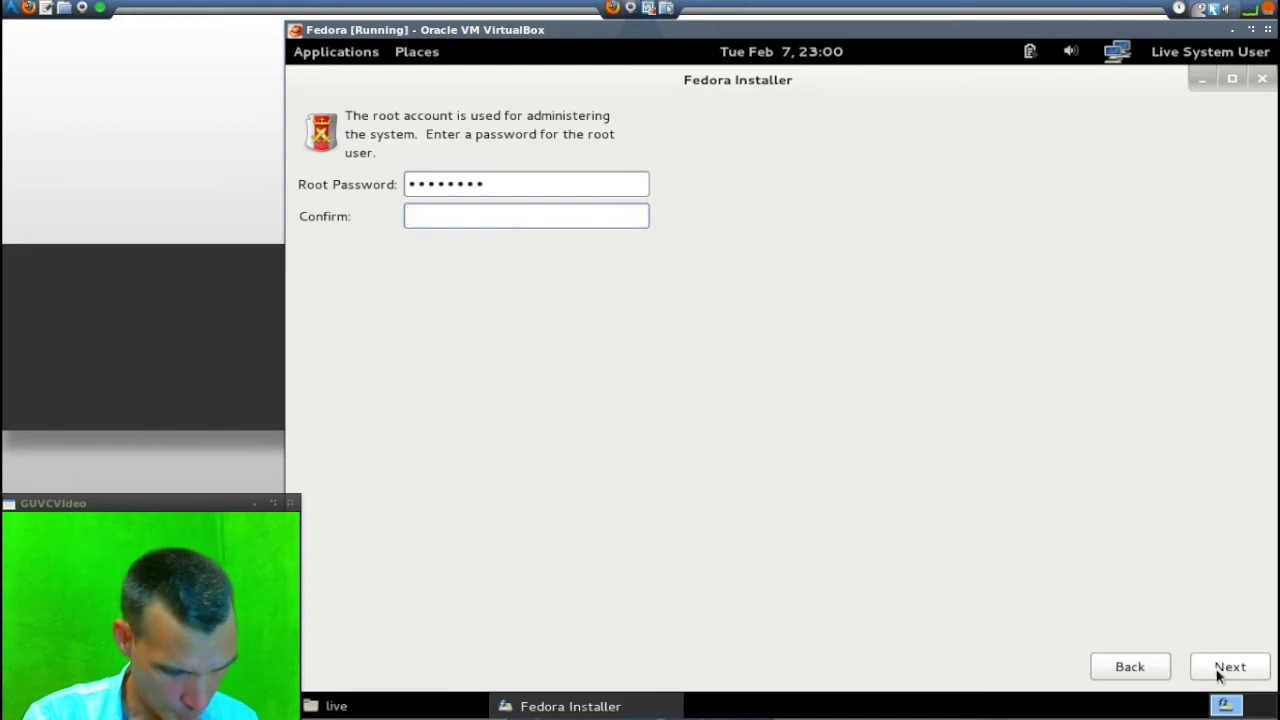
type("••••••••")
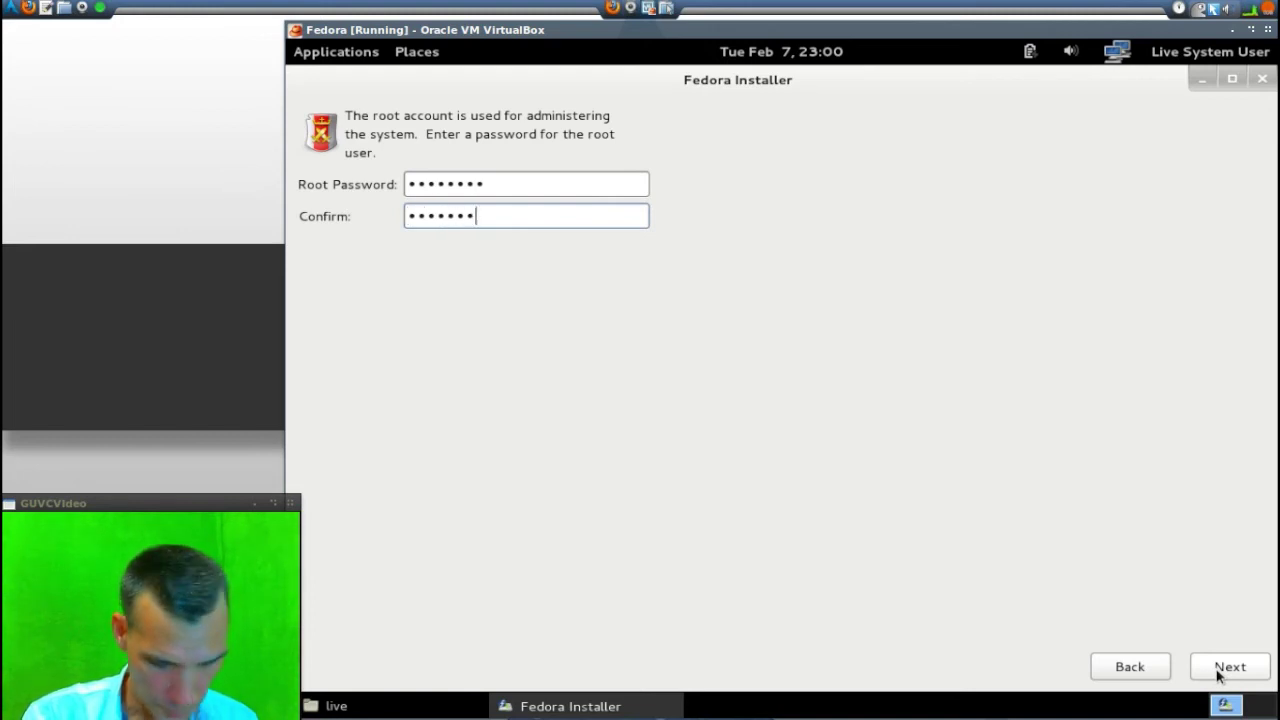
left_click(1219, 672)
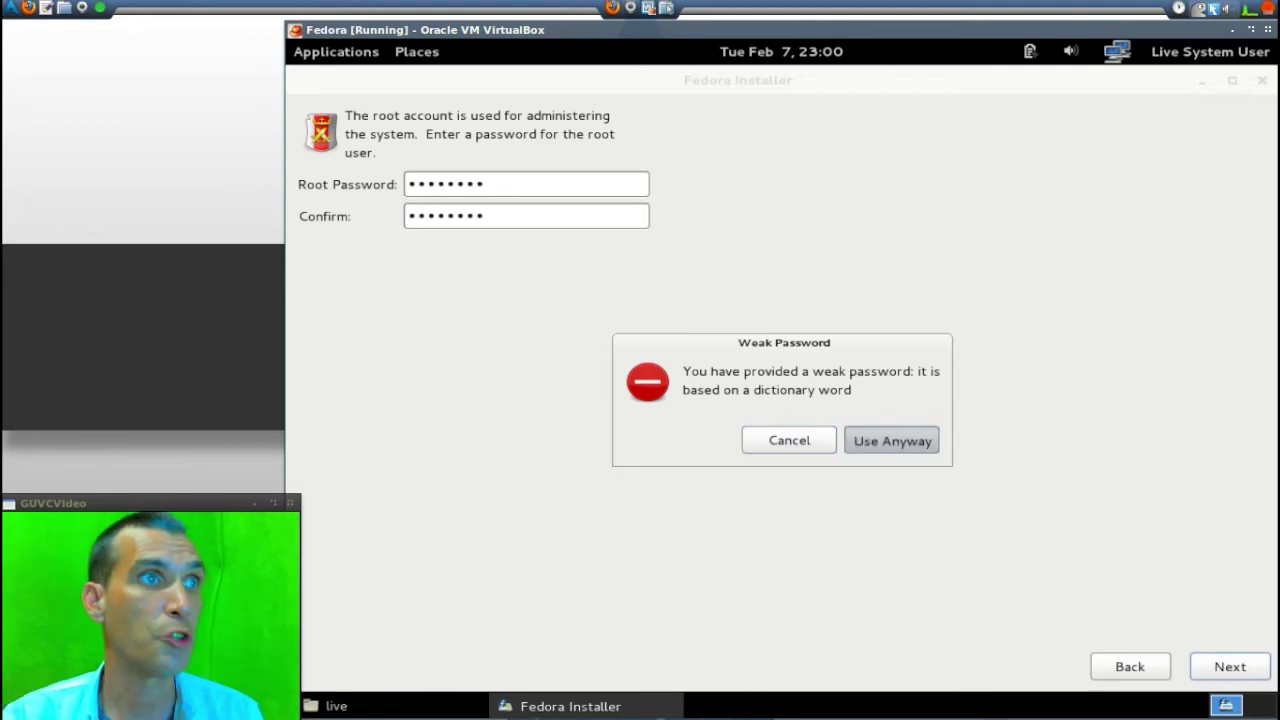
left_click(876, 440)
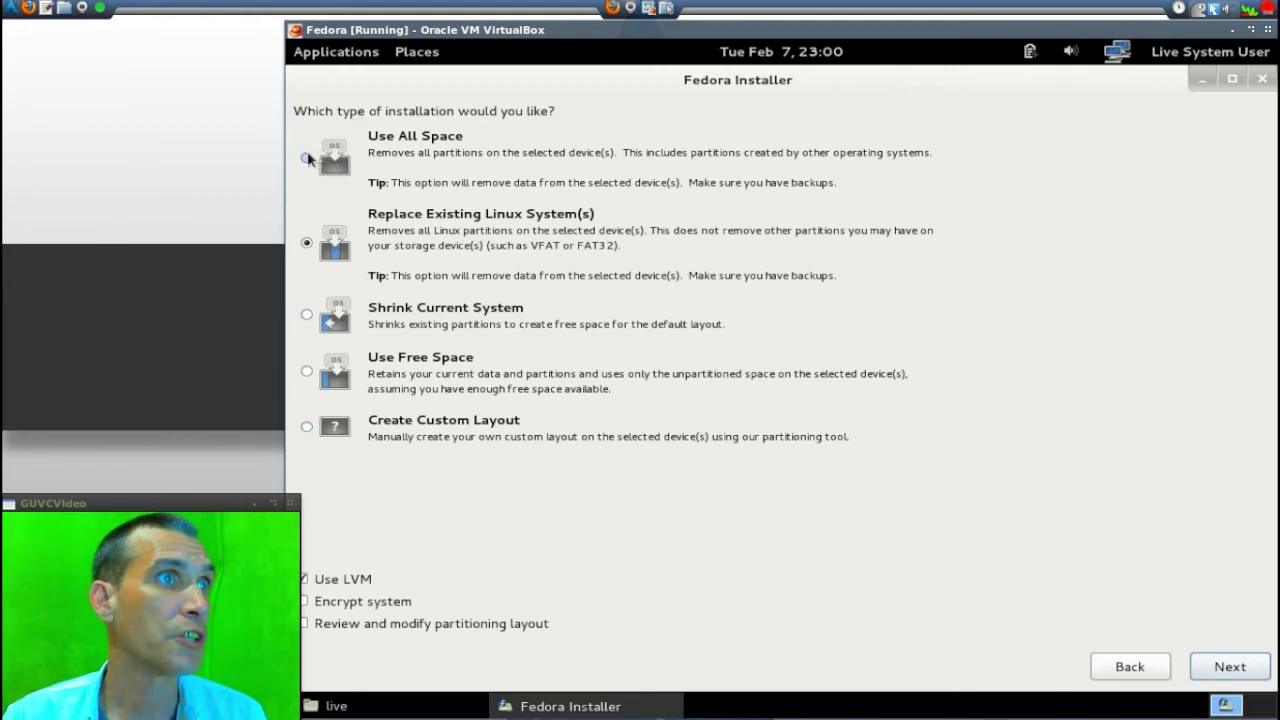
Step: Choose Use All Space and write the partitioning changes to disk
left_click(307, 157)
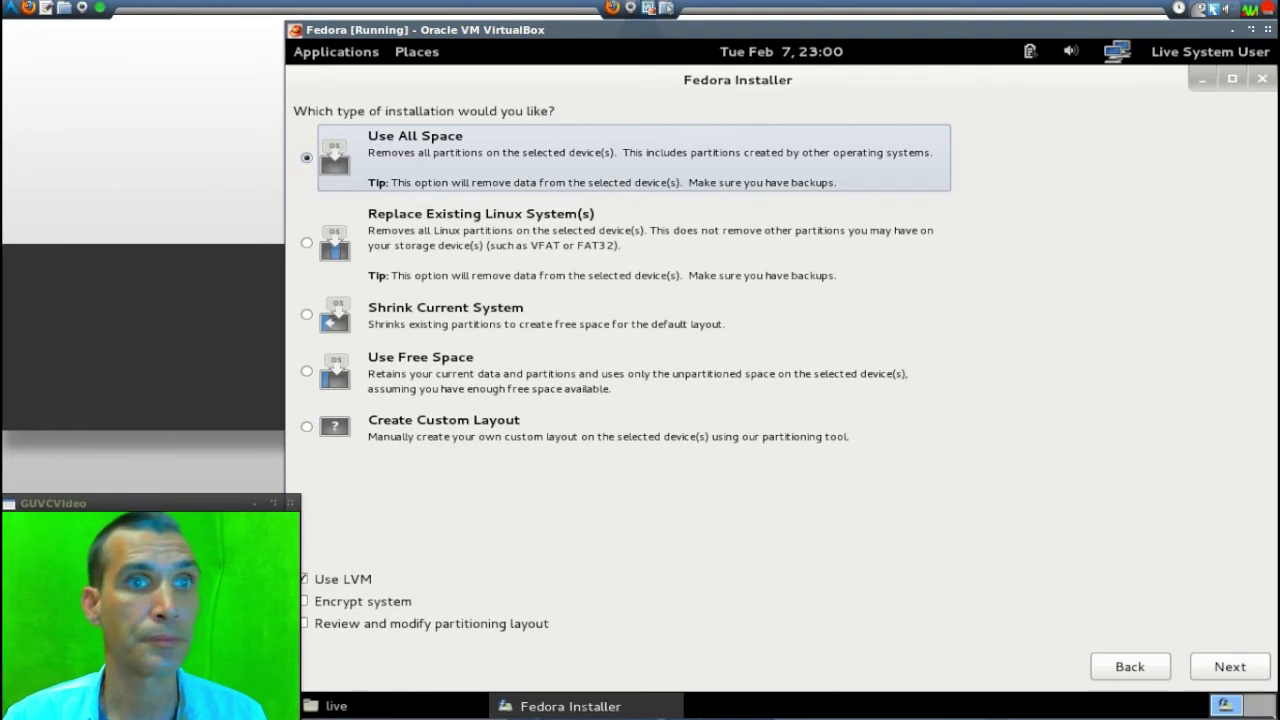
left_click(1245, 672)
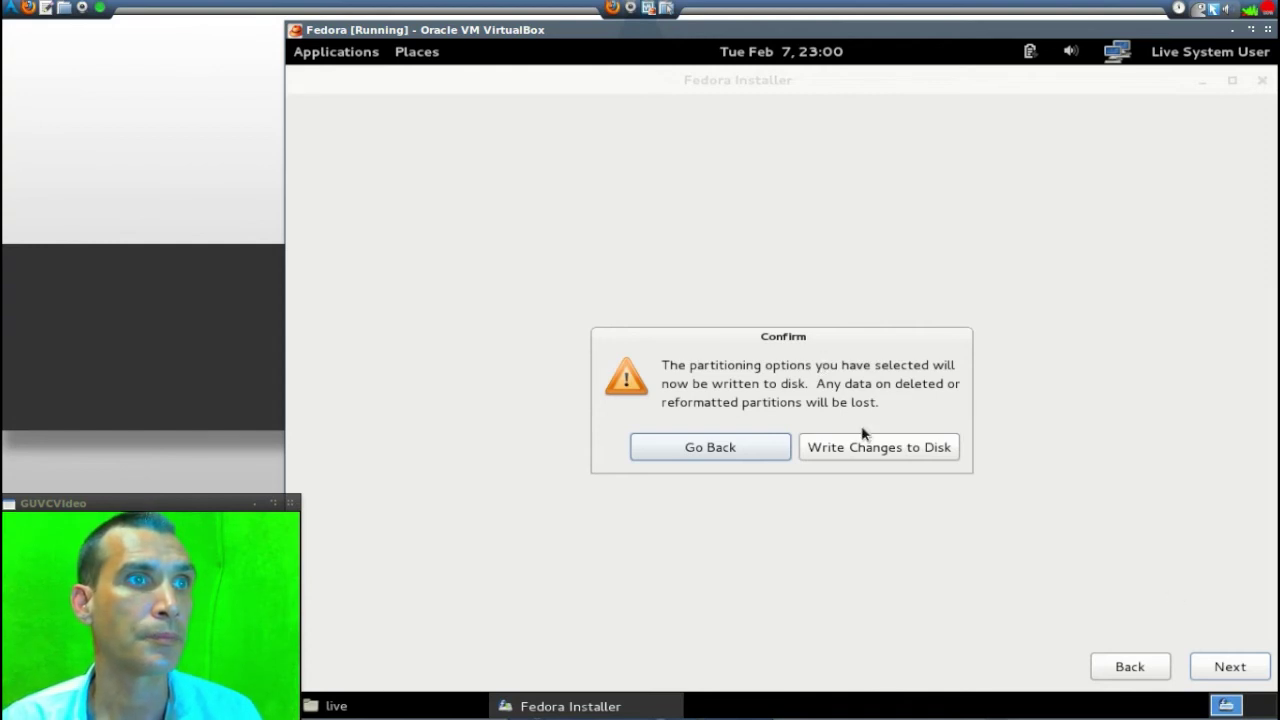
left_click(884, 456)
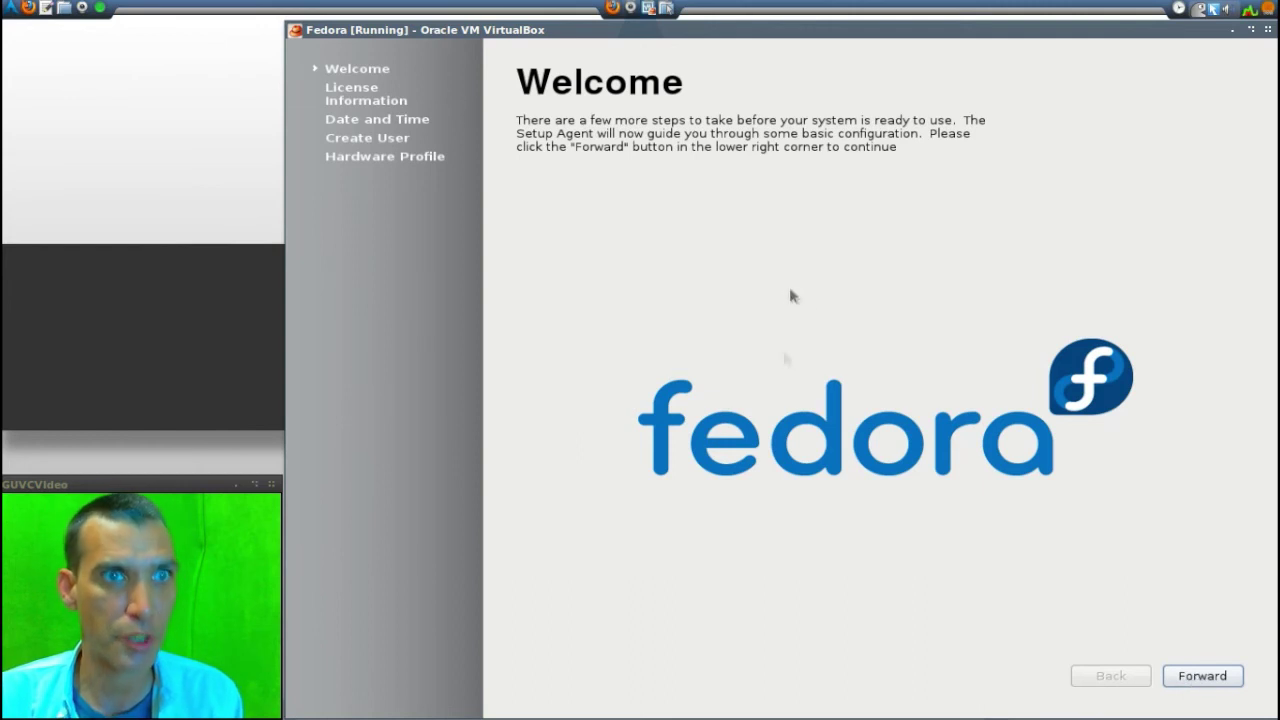
Step: Accept the Welcome, License and Date and Time pages with their defaults
left_click(1228, 682)
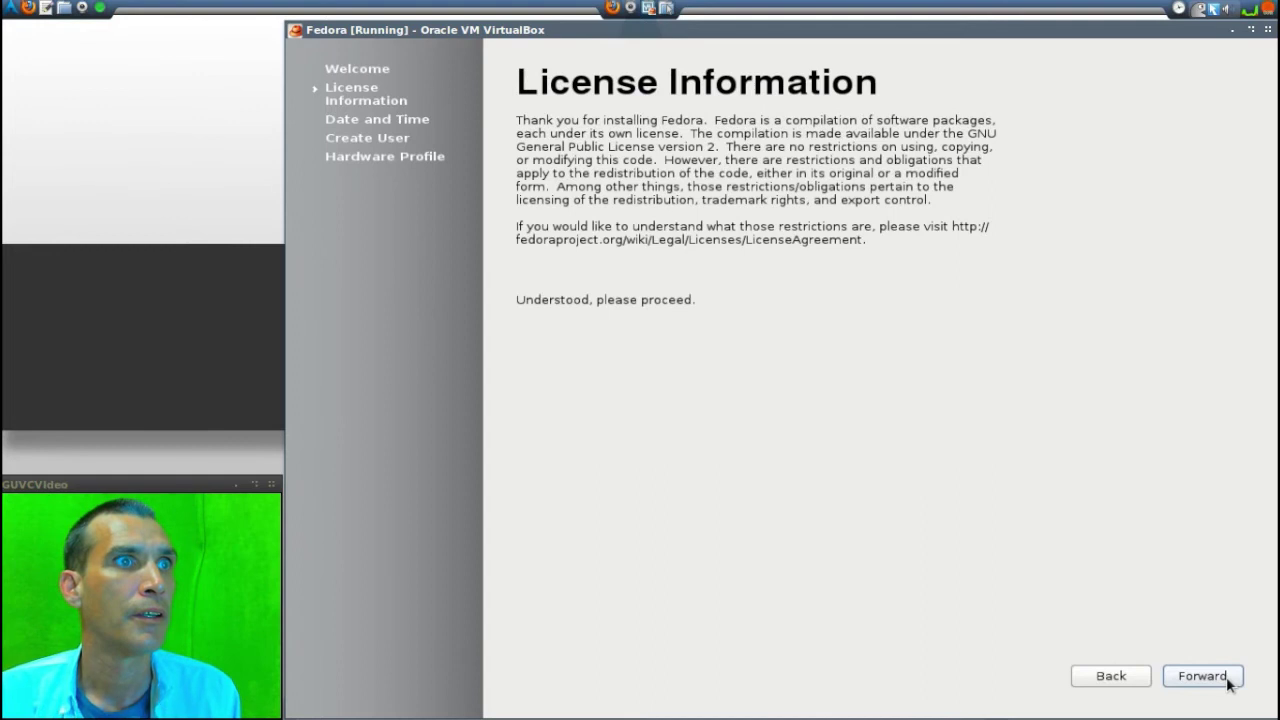
left_click(1228, 682)
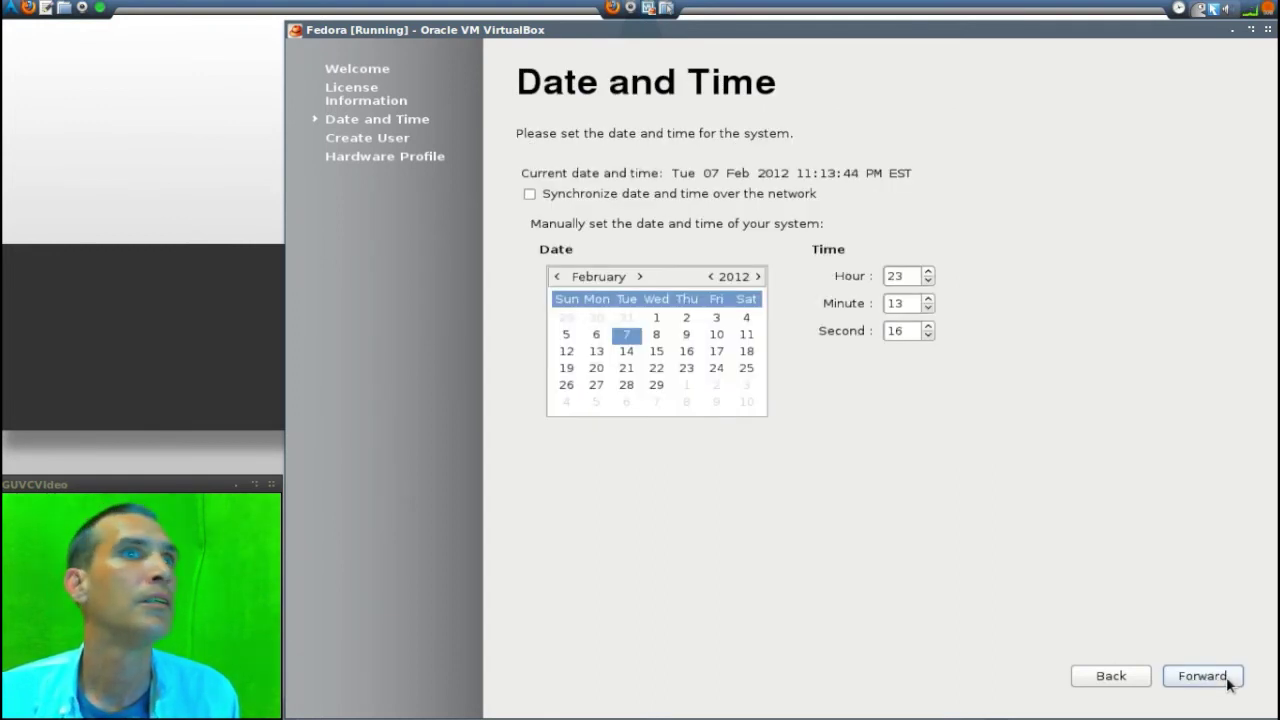
left_click(1229, 683)
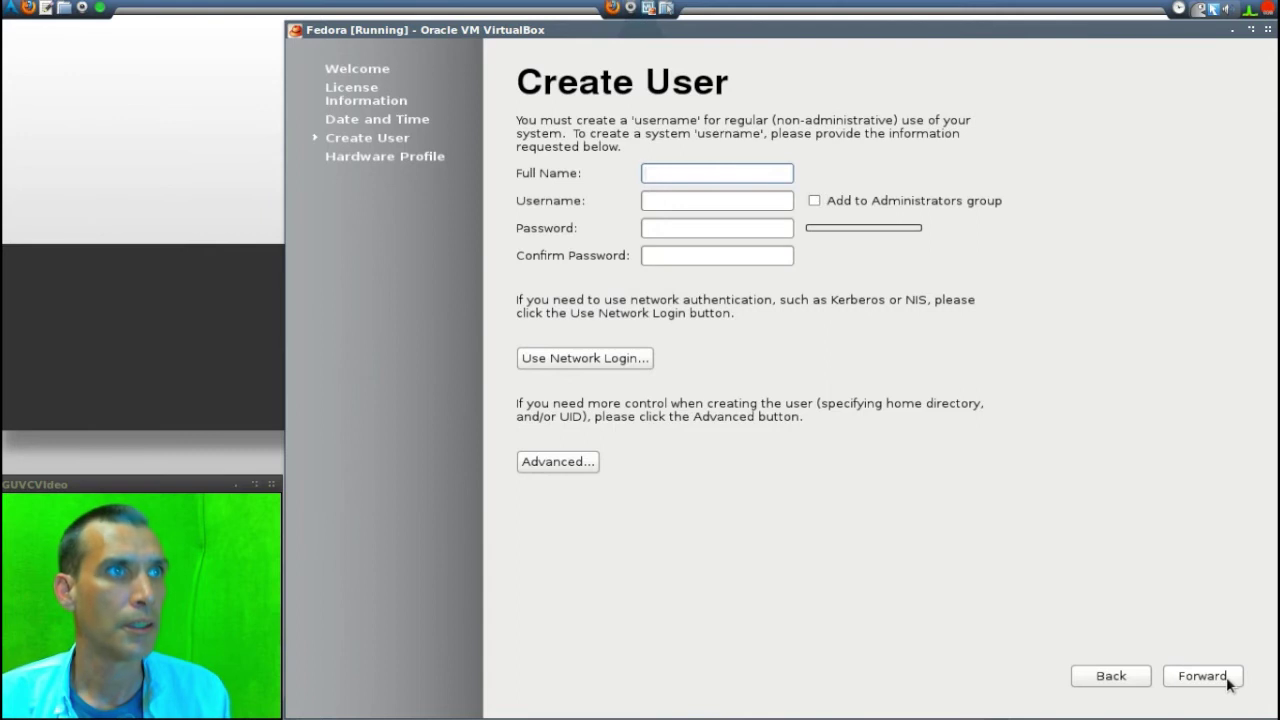
Step: Create a user with the full name and a confirmed password, added to the Administrators group
type("spatry")
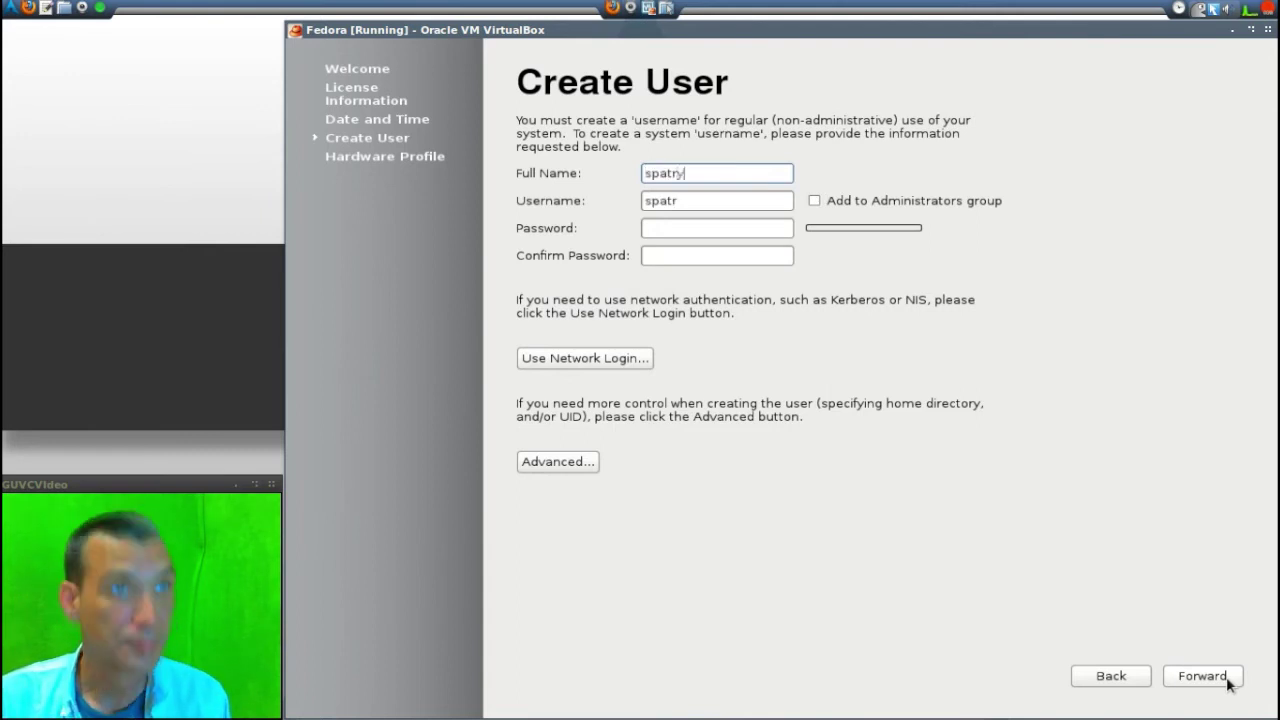
key("Tab")
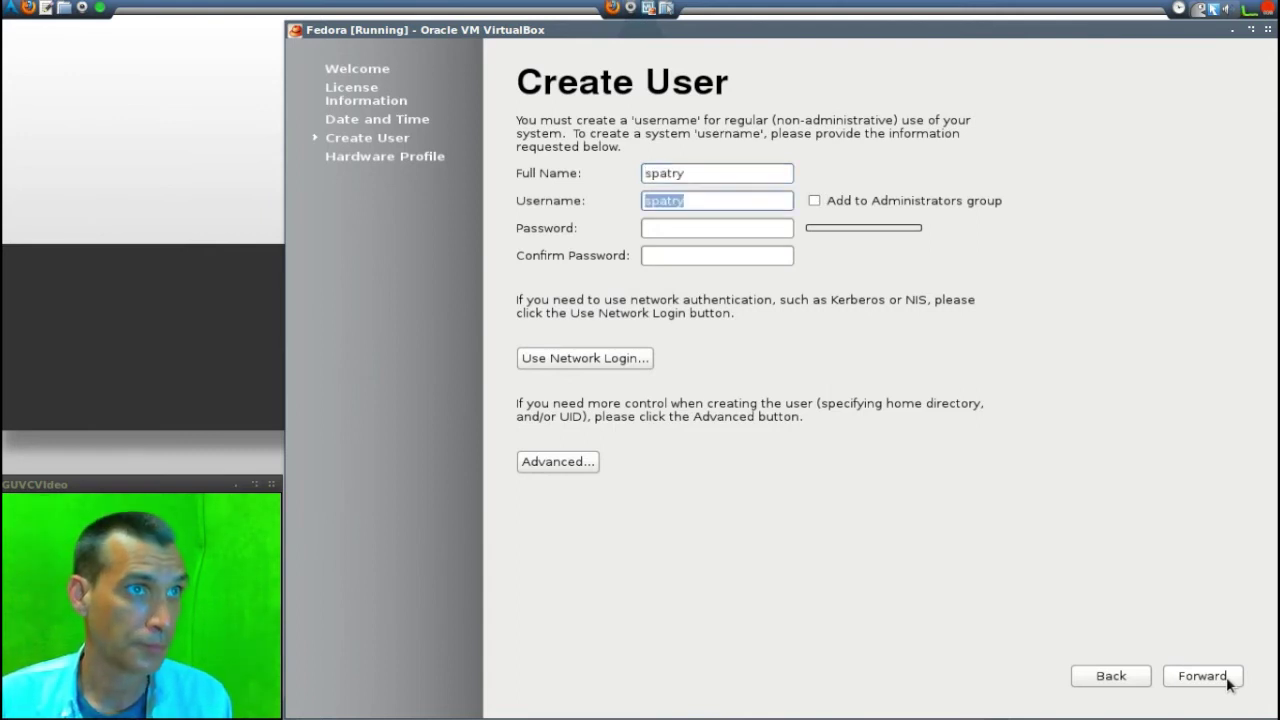
key("Tab")
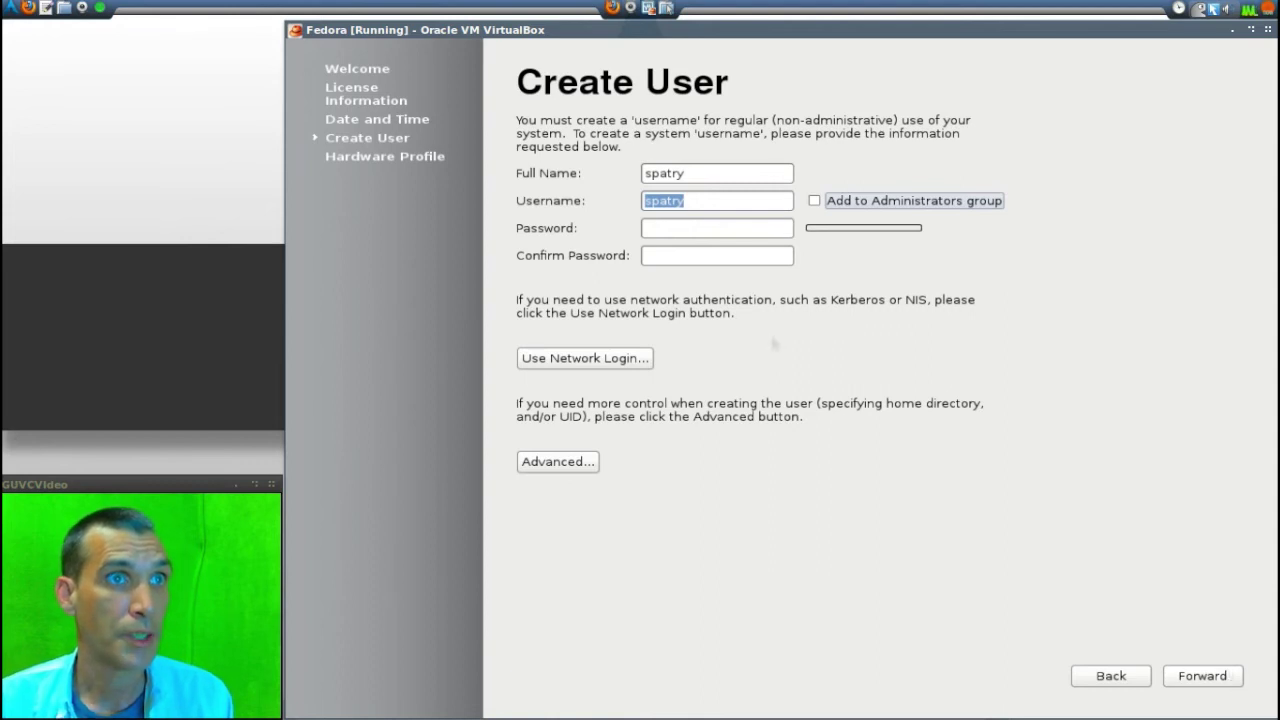
left_click(814, 201)
left_click(767, 228)
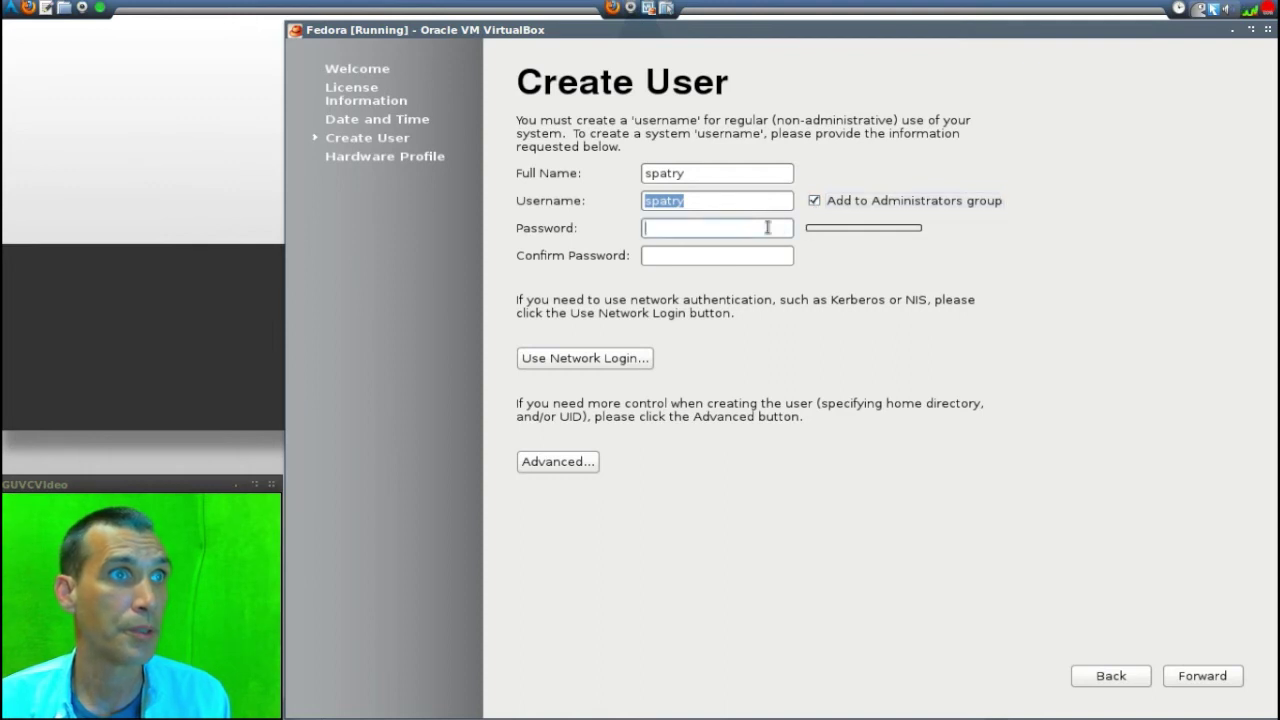
type("••••••••")
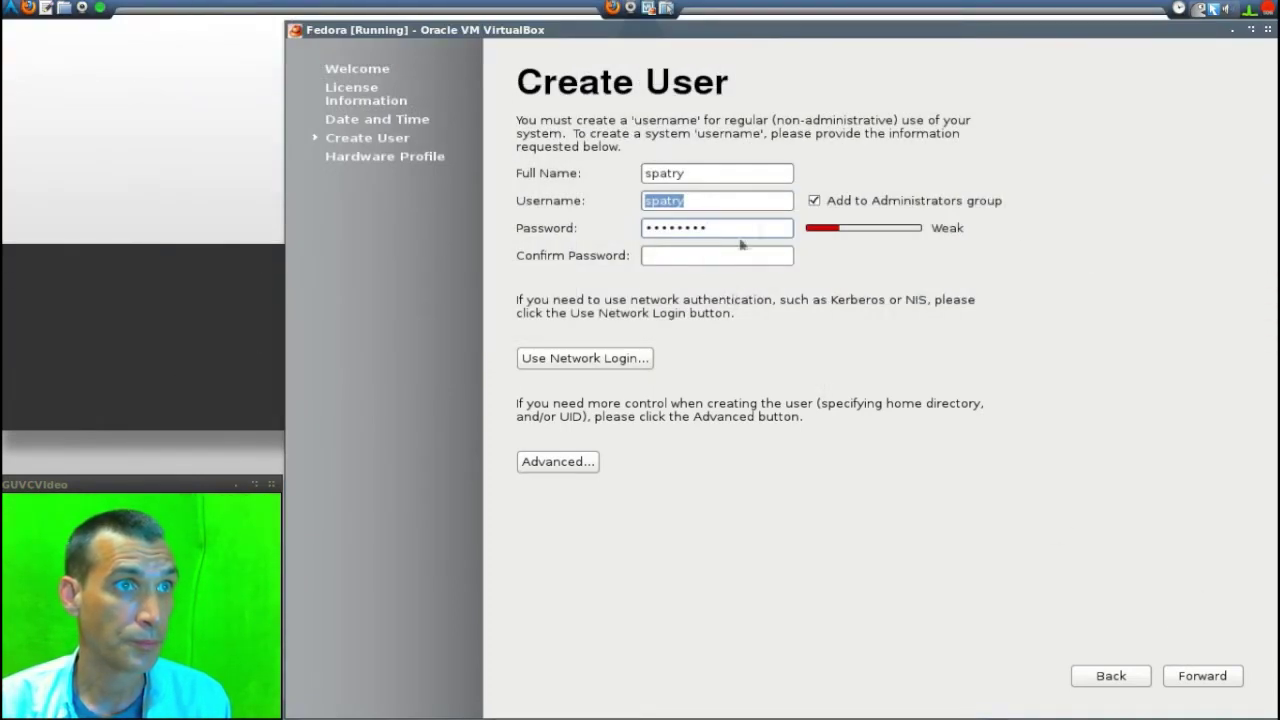
left_click(722, 256)
type("••")
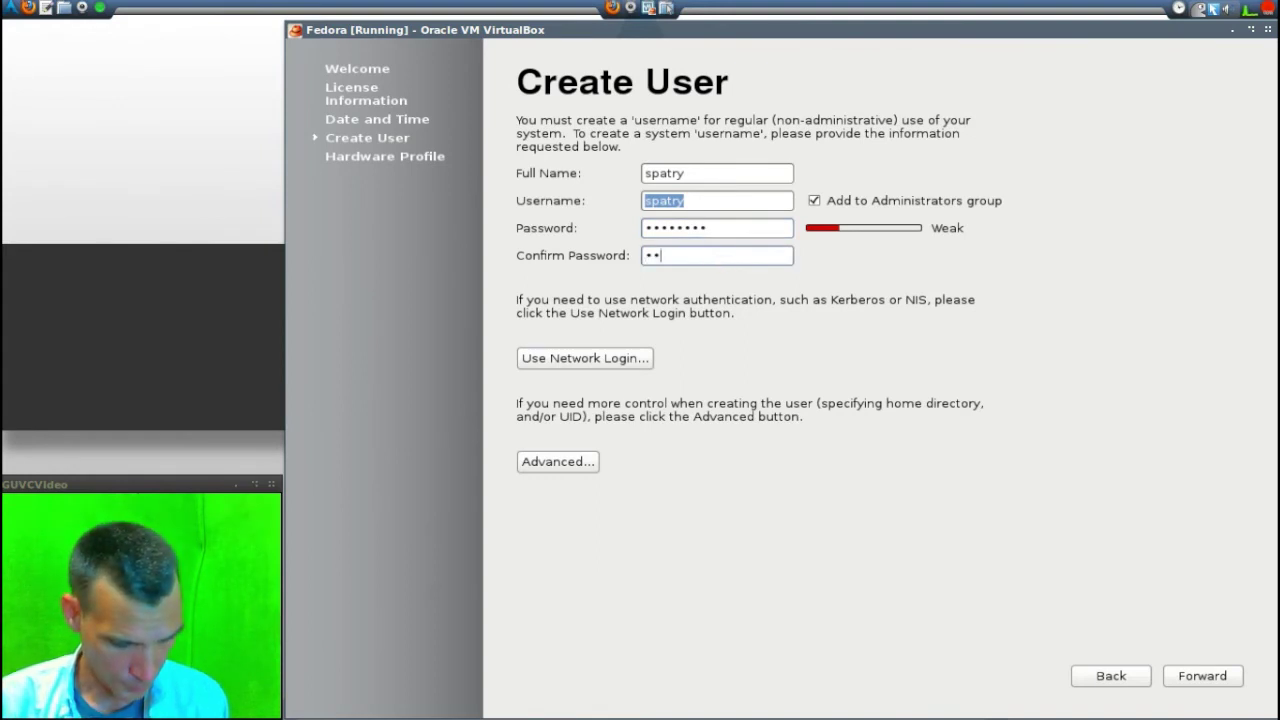
type("••••••")
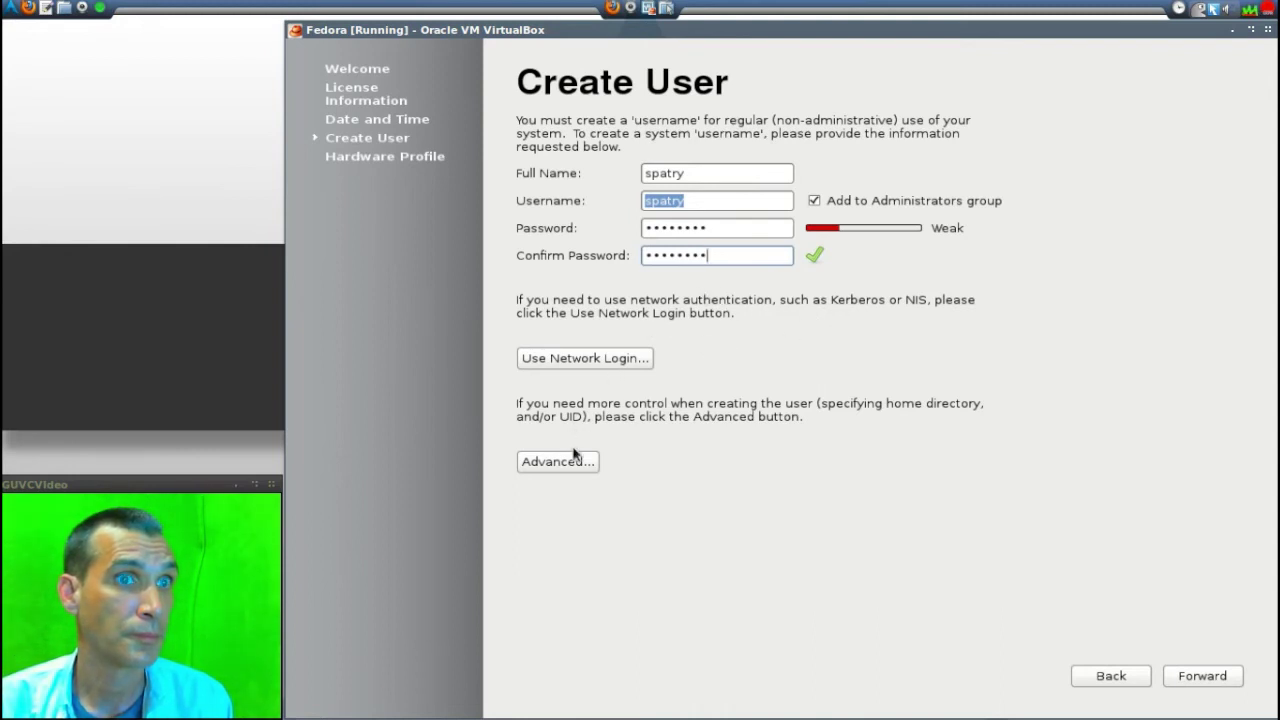
Step: Finish setup without sending the hardware profile
left_click(1208, 677)
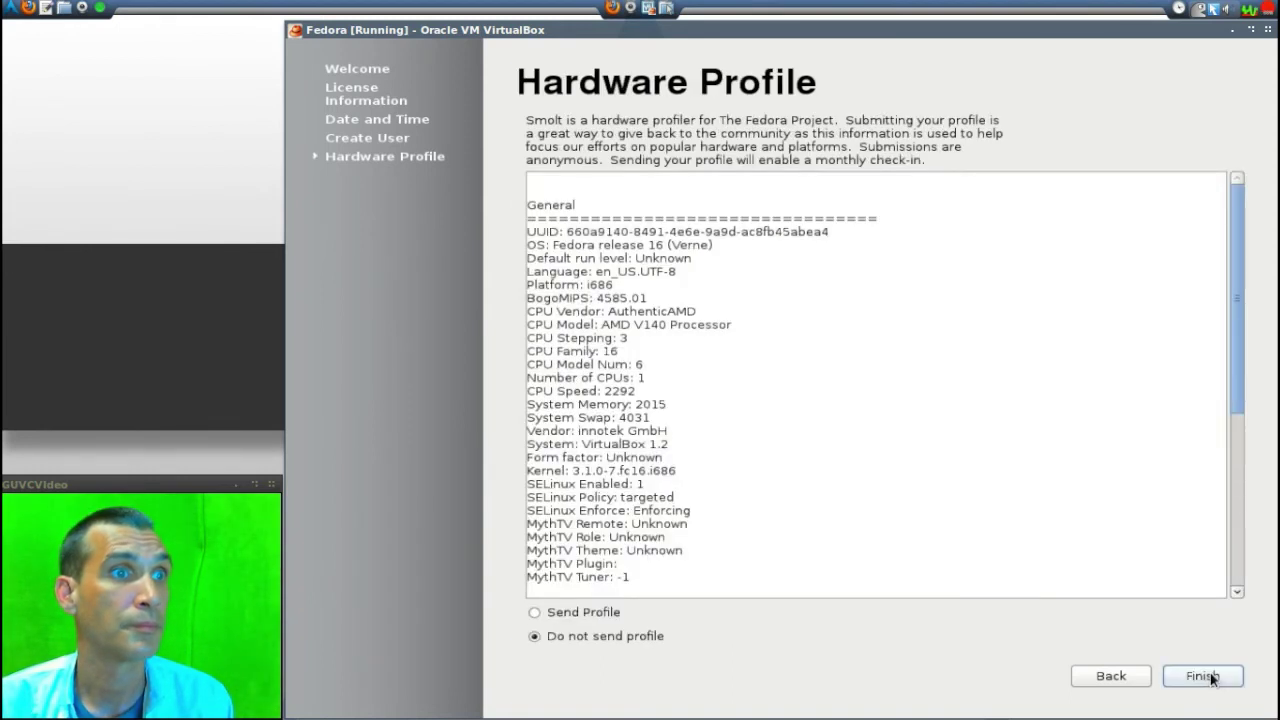
left_click(1208, 677)
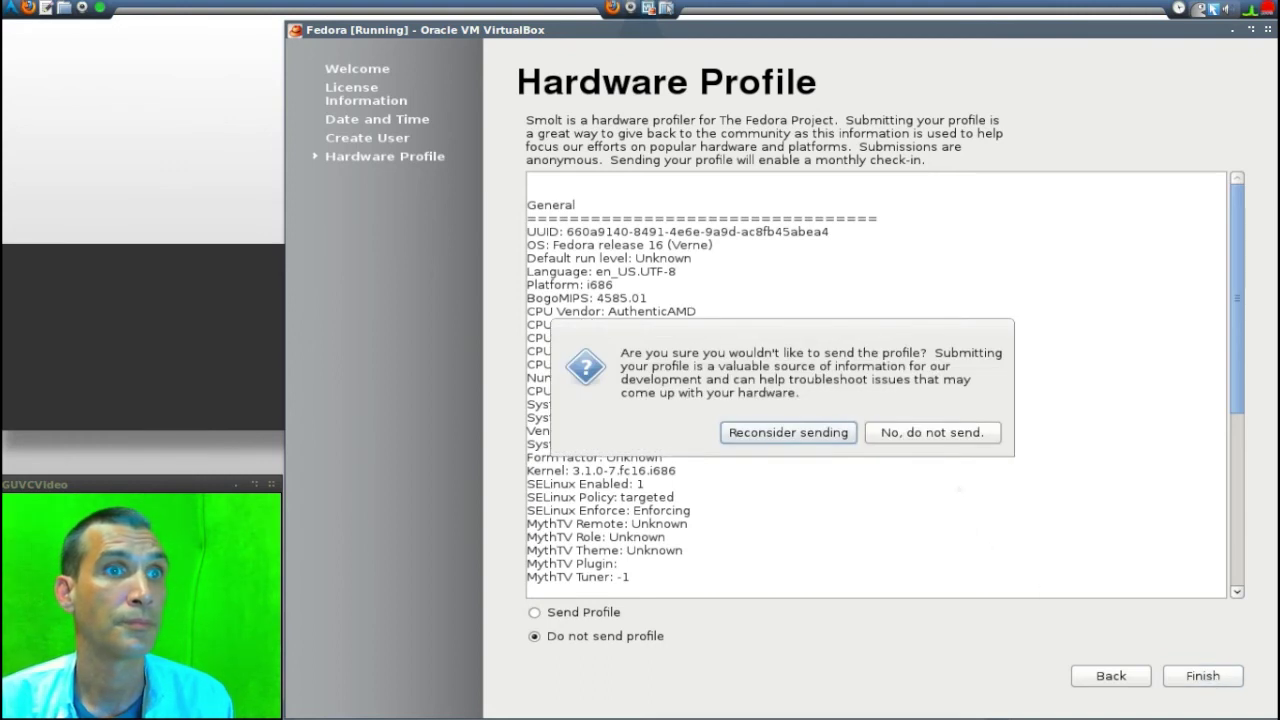
left_click(950, 433)
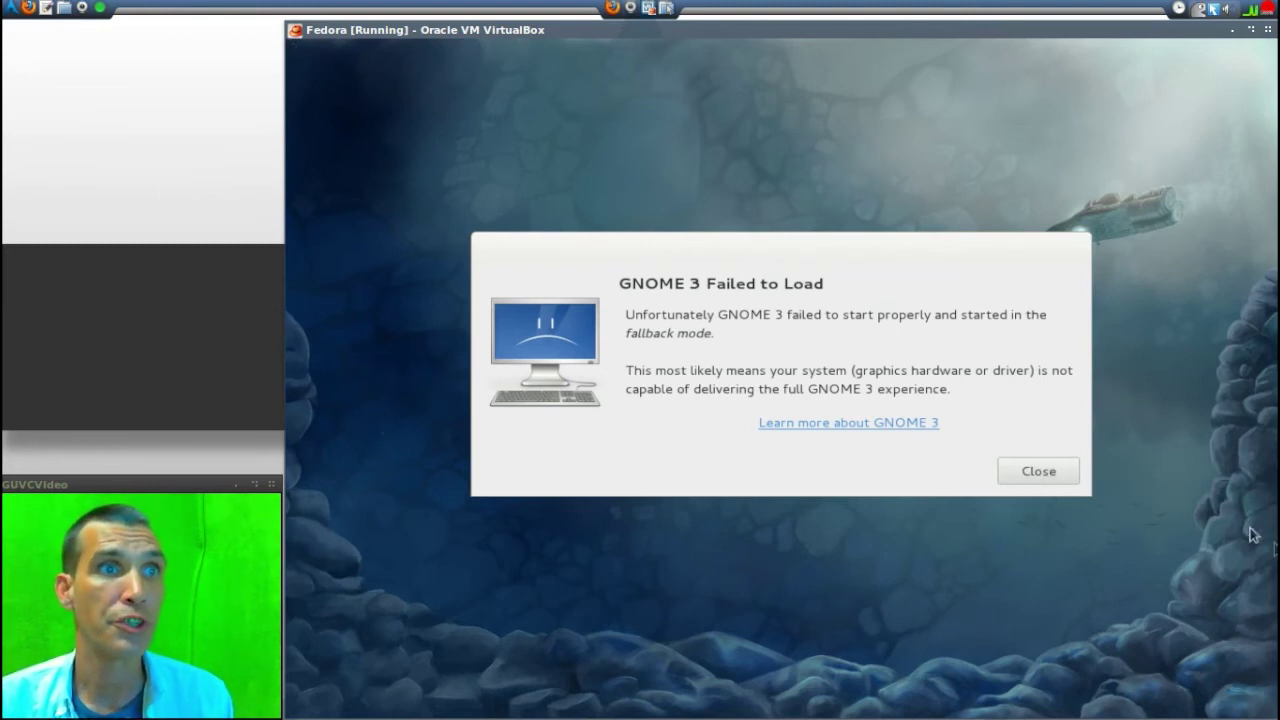
Step: Close the GNOME 3 failure notice and open the VBOXADDITIONS_4.1.8_75467 disc from Places
left_click(1052, 472)
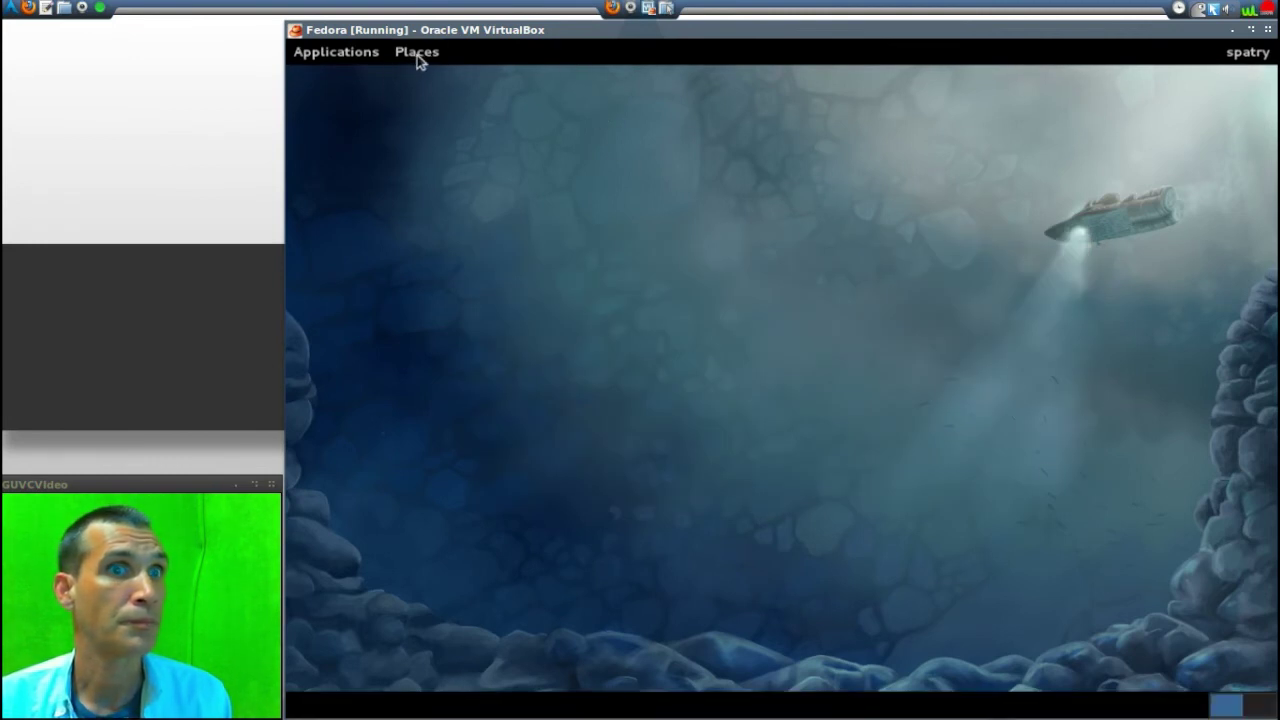
left_click(417, 55)
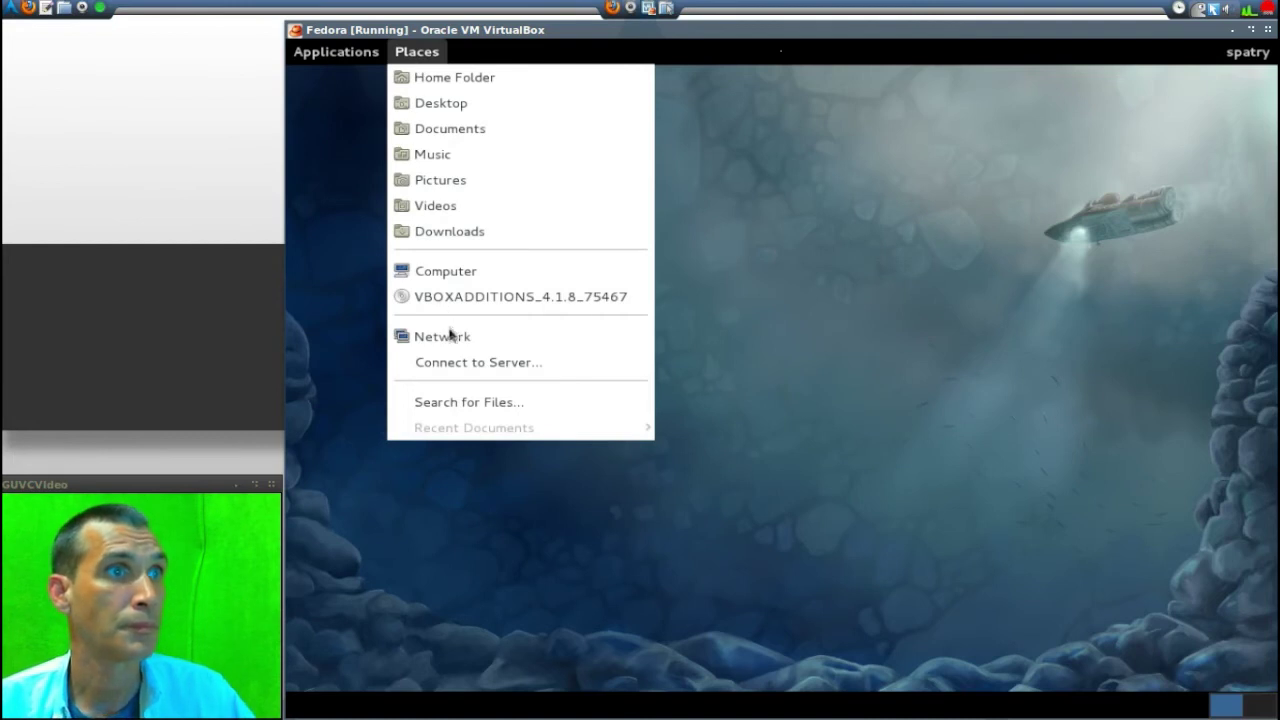
left_click(457, 295)
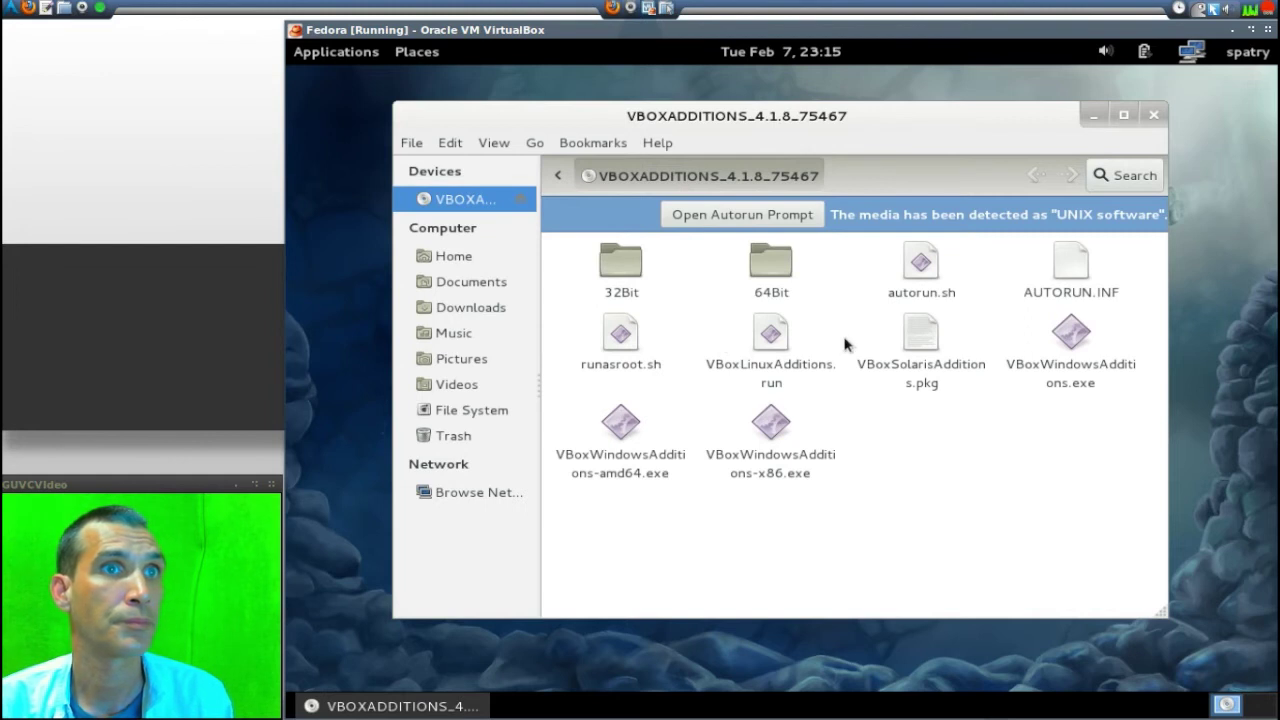
Step: Run the disc's Guest Additions autorun, authenticating with the super-user password
left_click(775, 215)
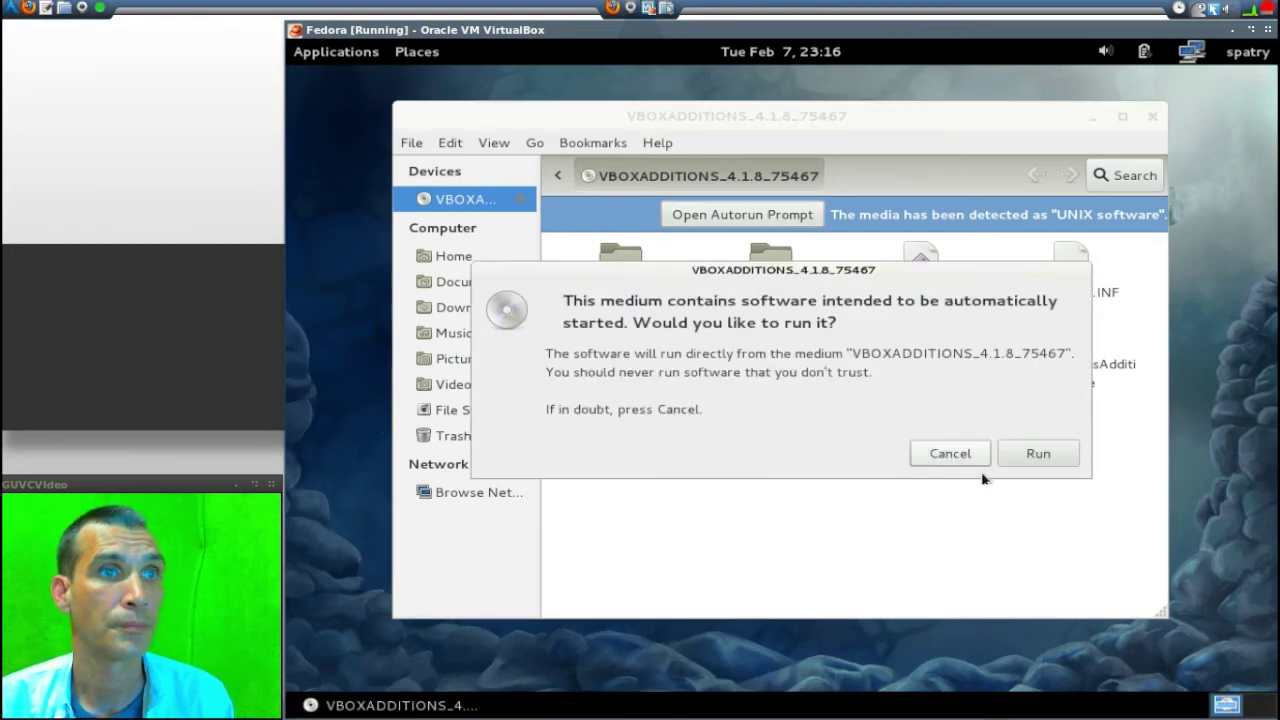
left_click(1056, 455)
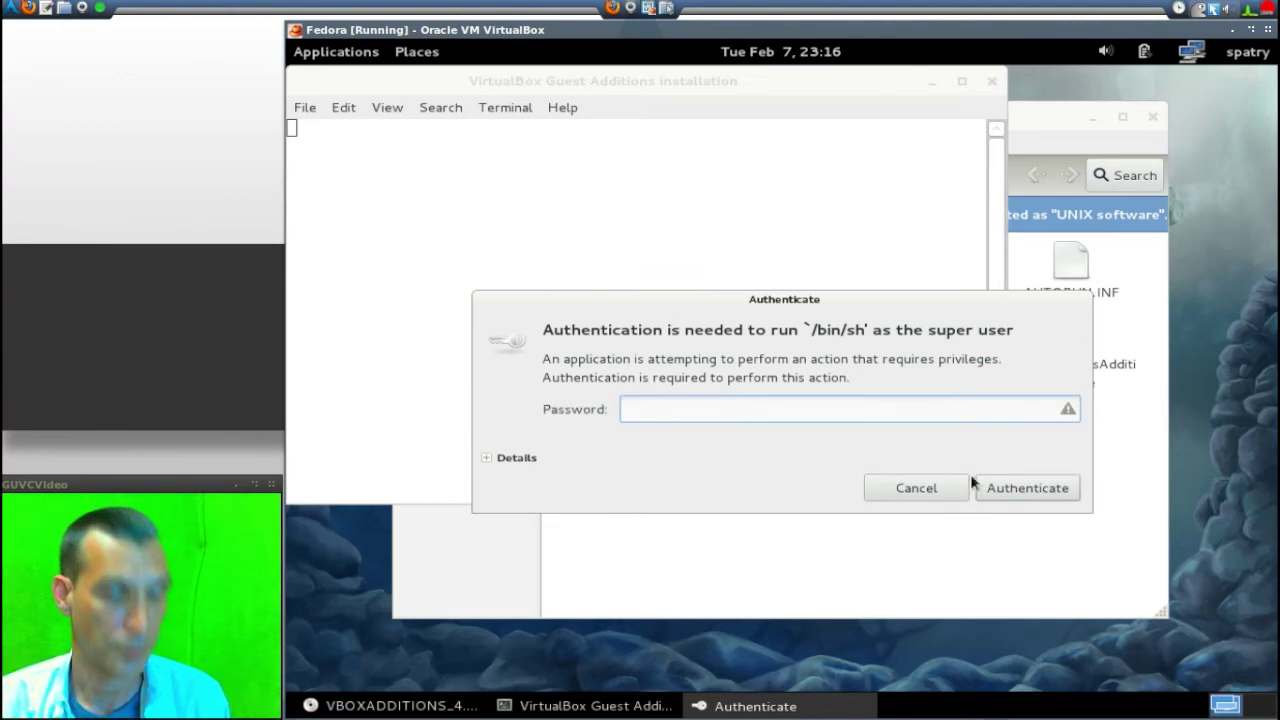
type("***")
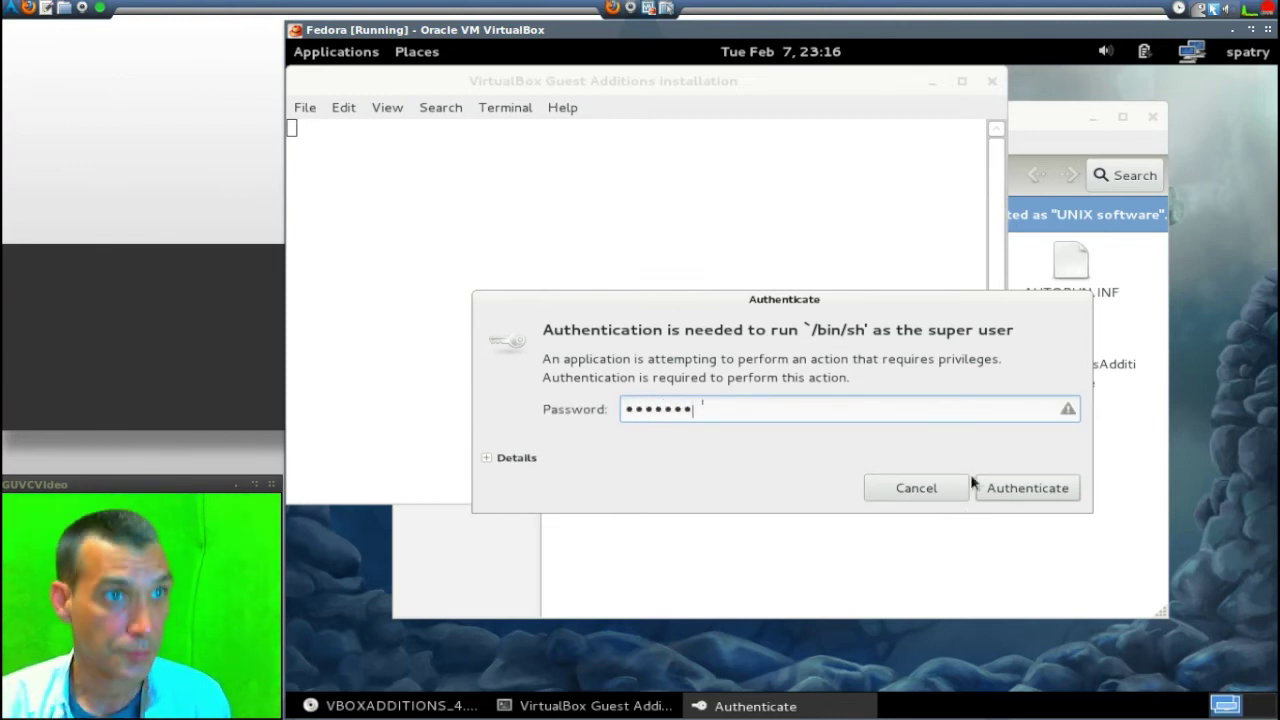
left_click(1021, 500)
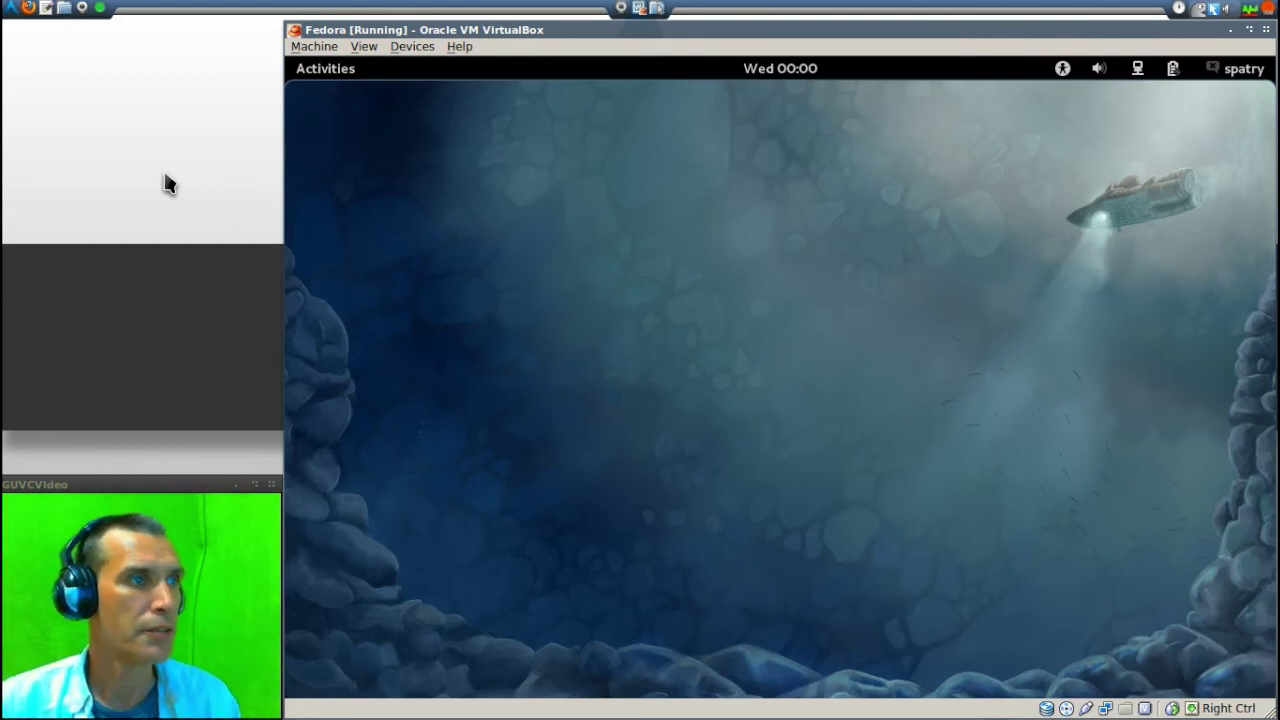
Step: Launch Files from the Activities dash and shift its Home window slightly
left_click(327, 72)
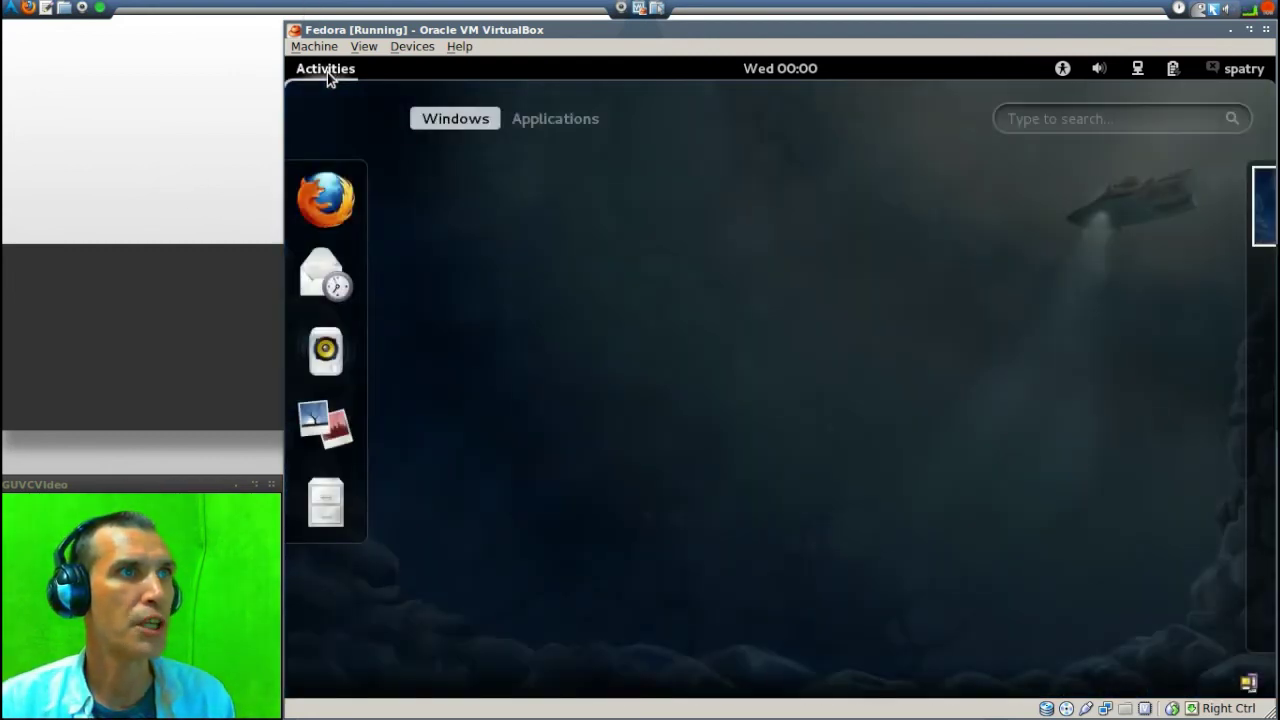
left_click(326, 500)
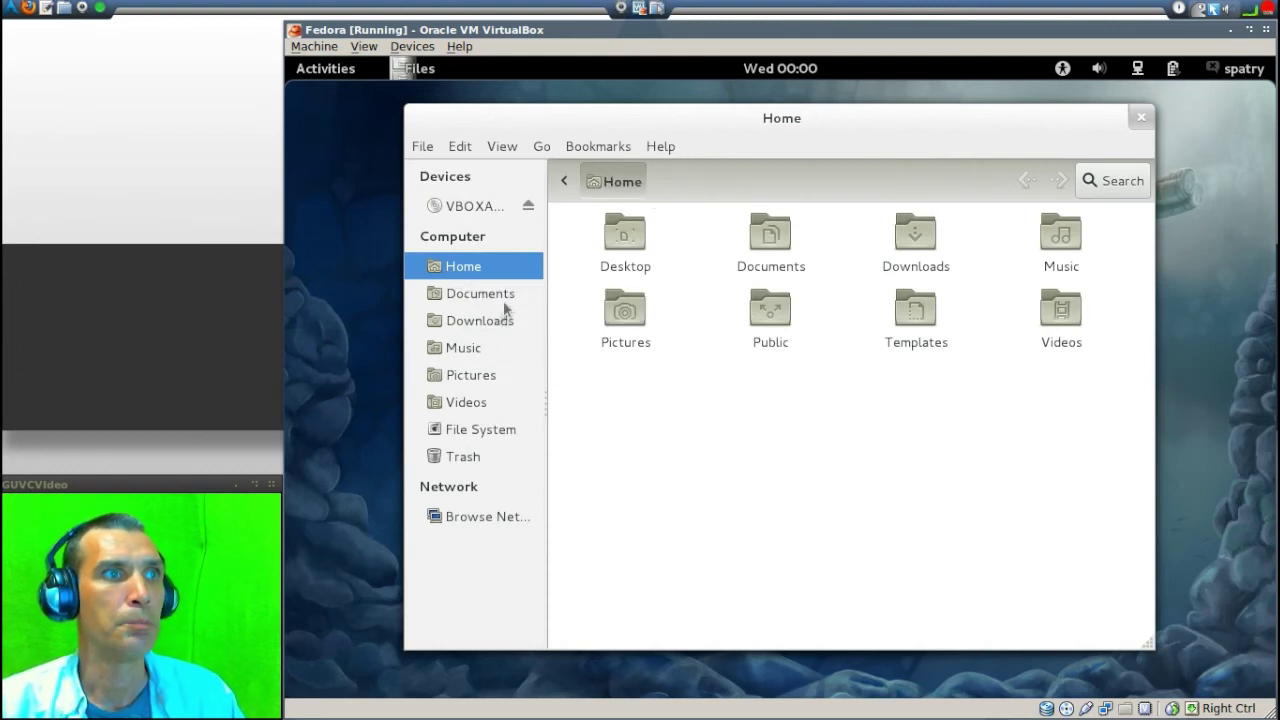
left_click_drag(734, 123, 783, 117)
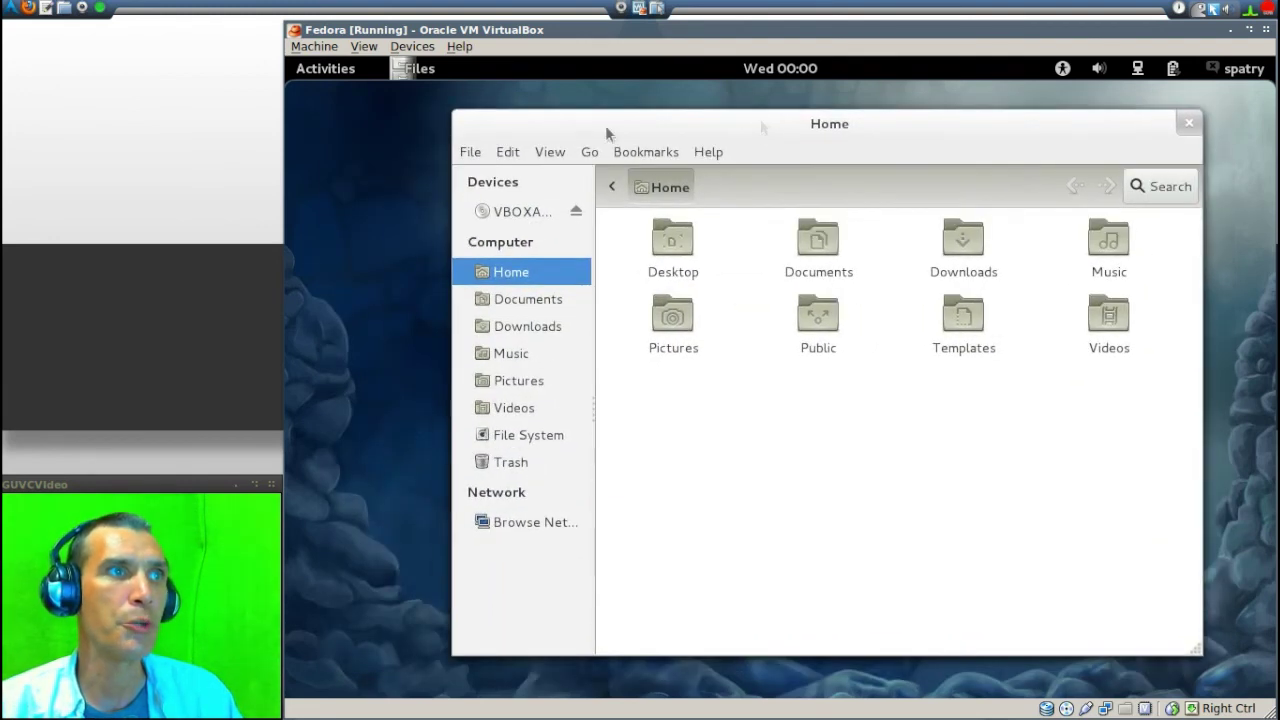
Step: Quit Files from its application menu and return to the Activities overview
left_click(407, 75)
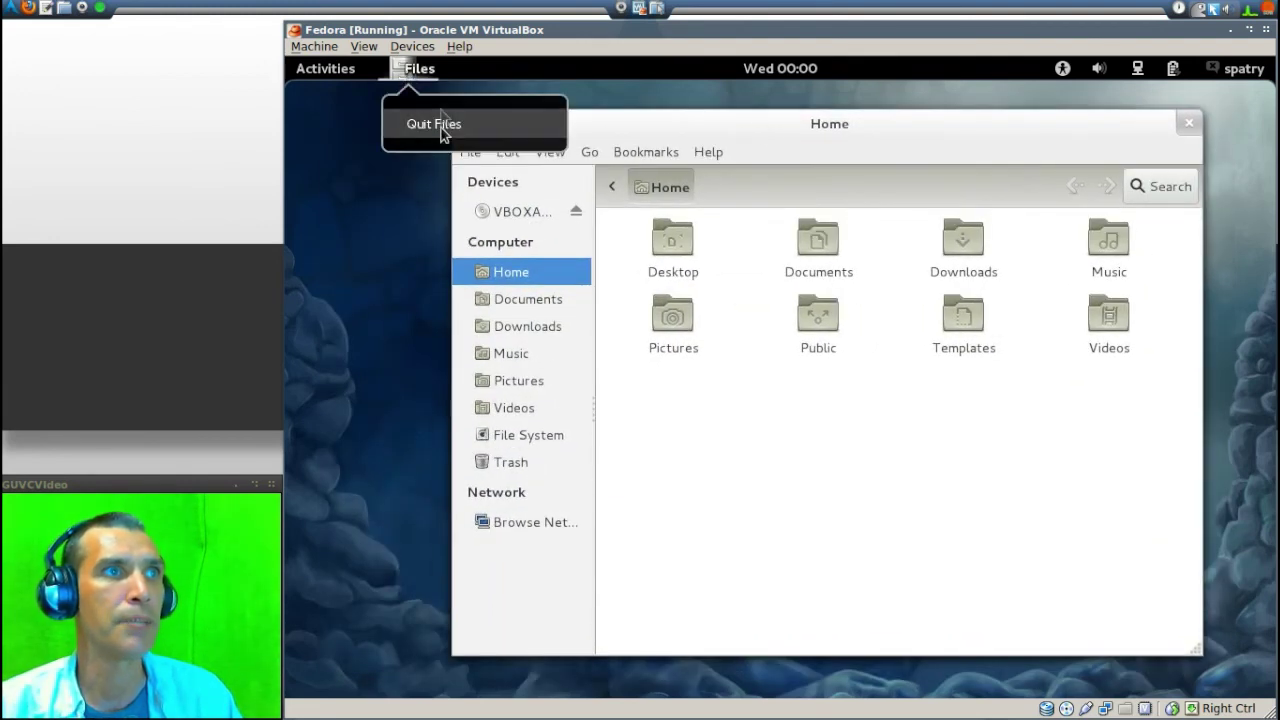
left_click(436, 128)
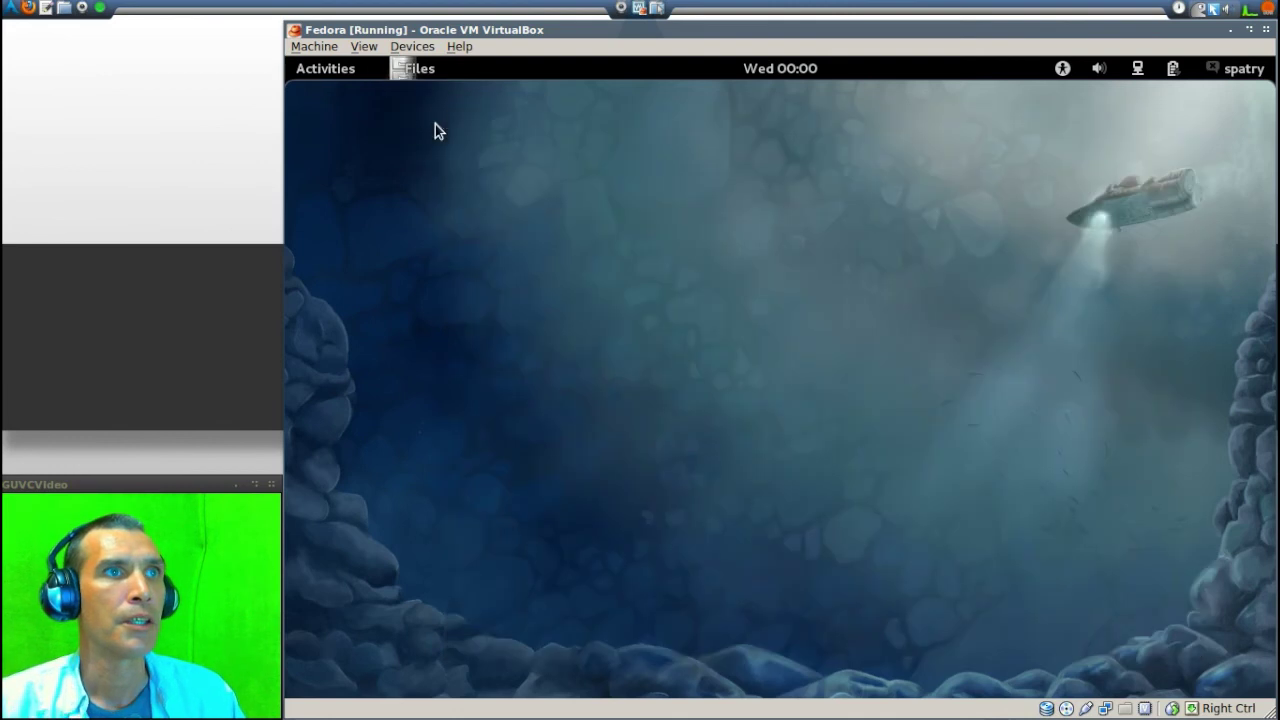
left_click(311, 73)
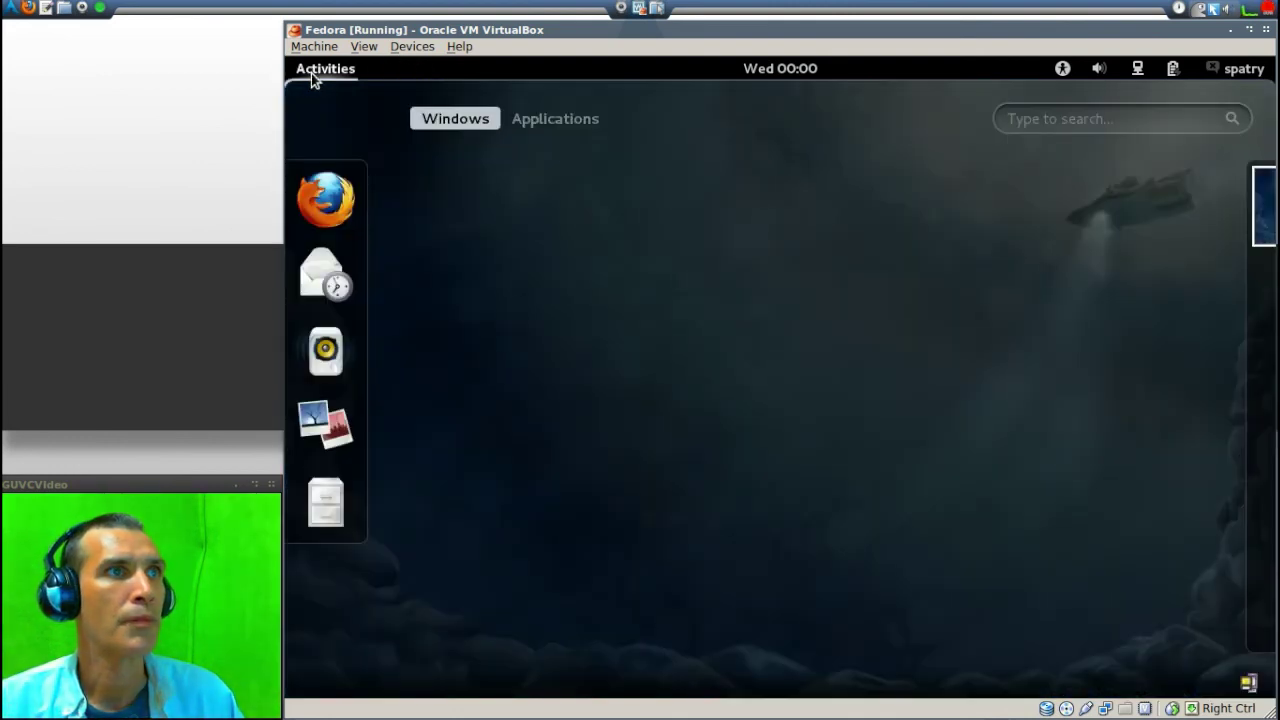
Step: Show the Applications grid and scroll past Files, Firefox, gedit and Iagno
left_click(557, 118)
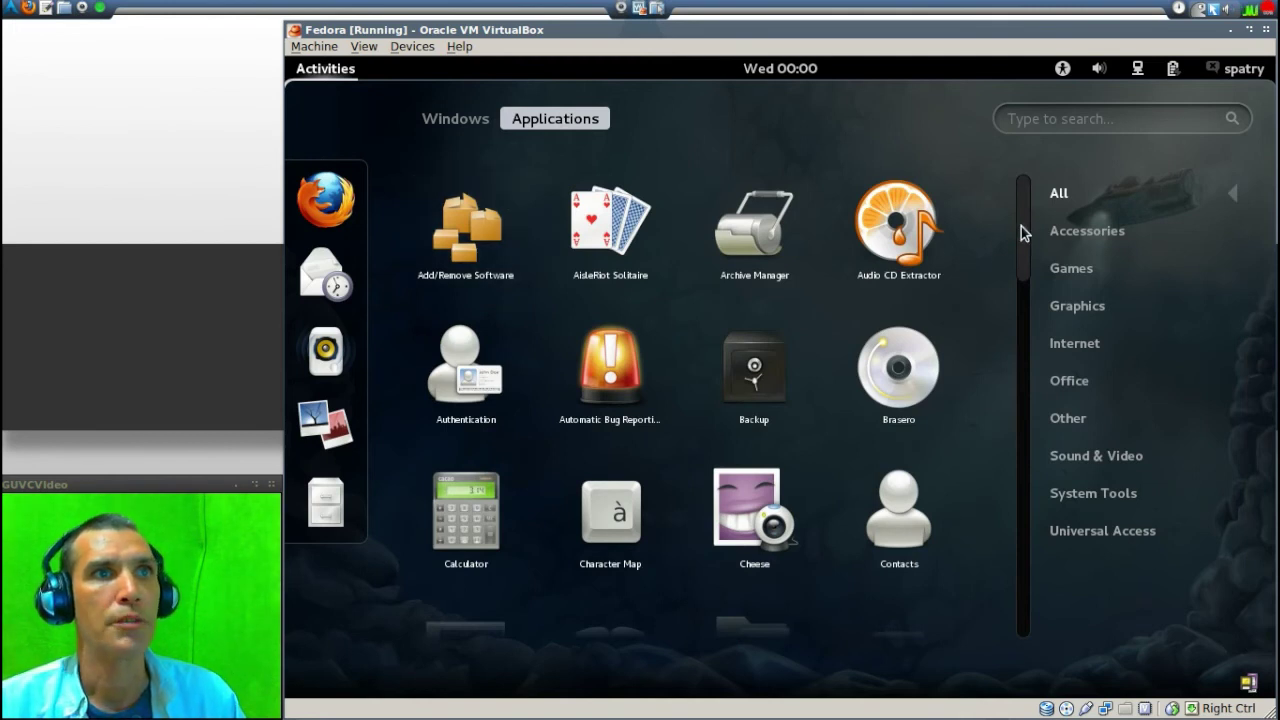
left_click_drag(1022, 232, 1024, 189)
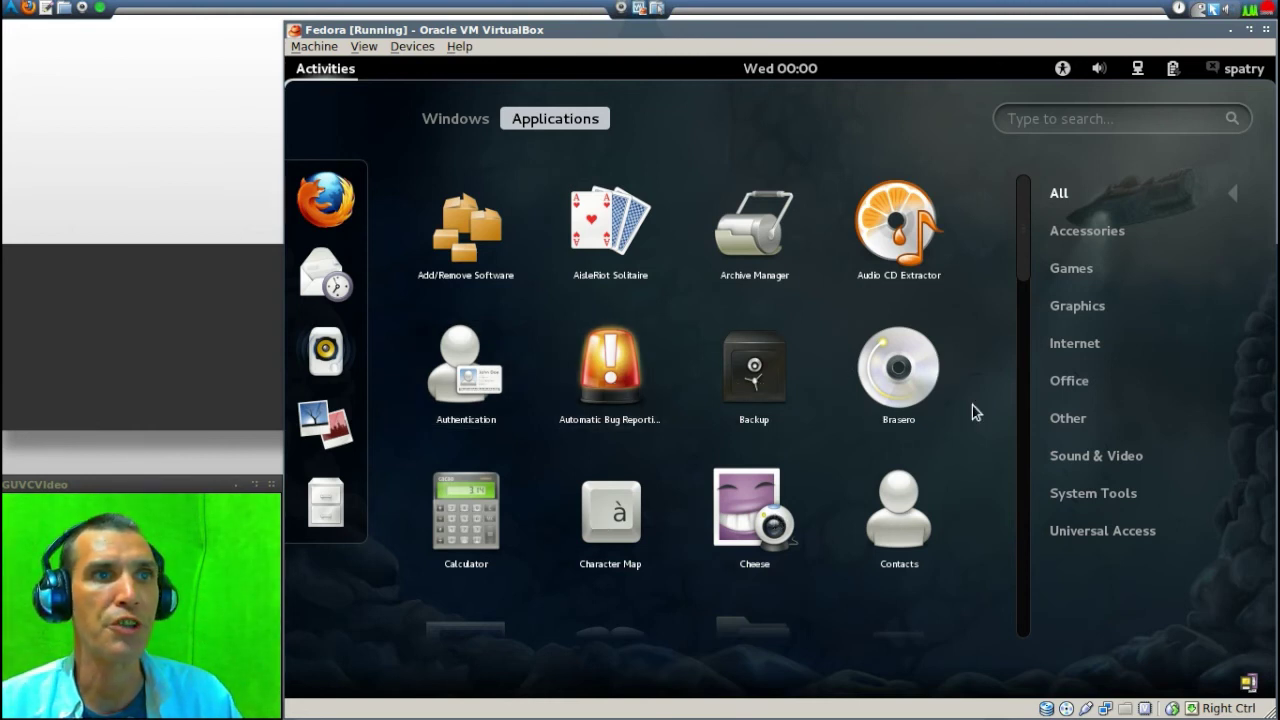
scroll(962, 455, "down", 1)
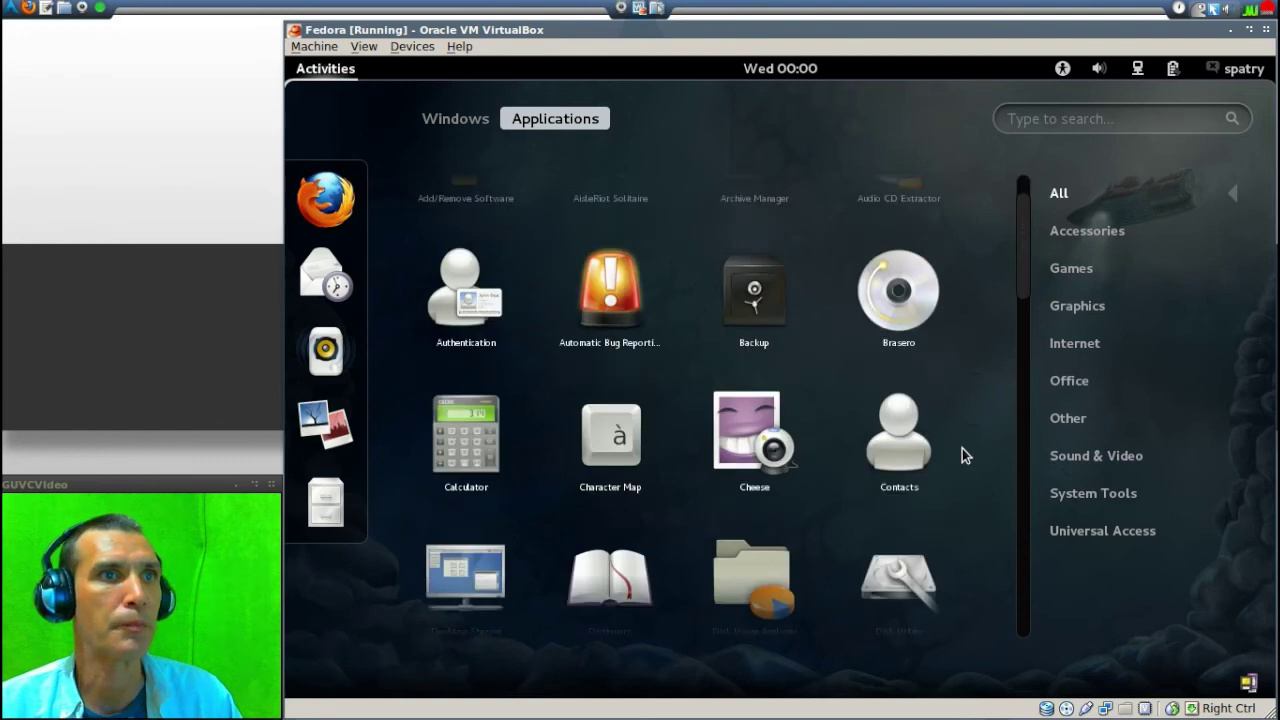
scroll(962, 452, "down", 2)
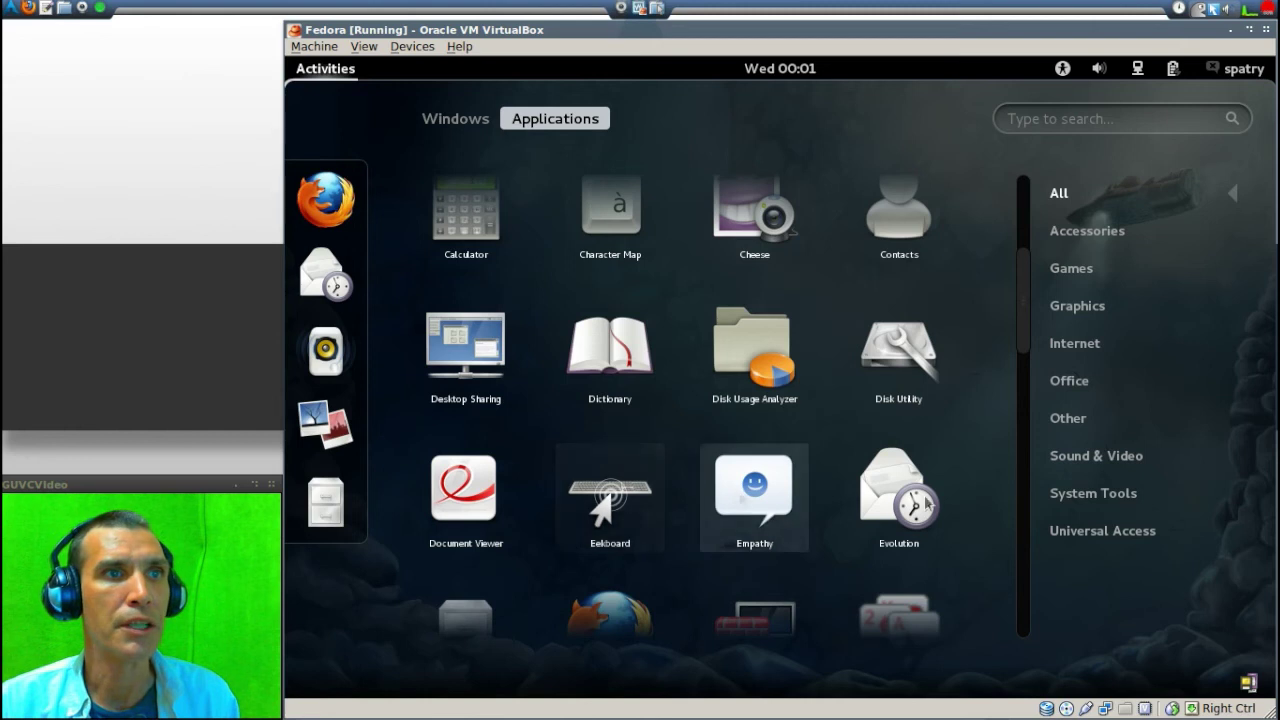
scroll(930, 501, "down", 3)
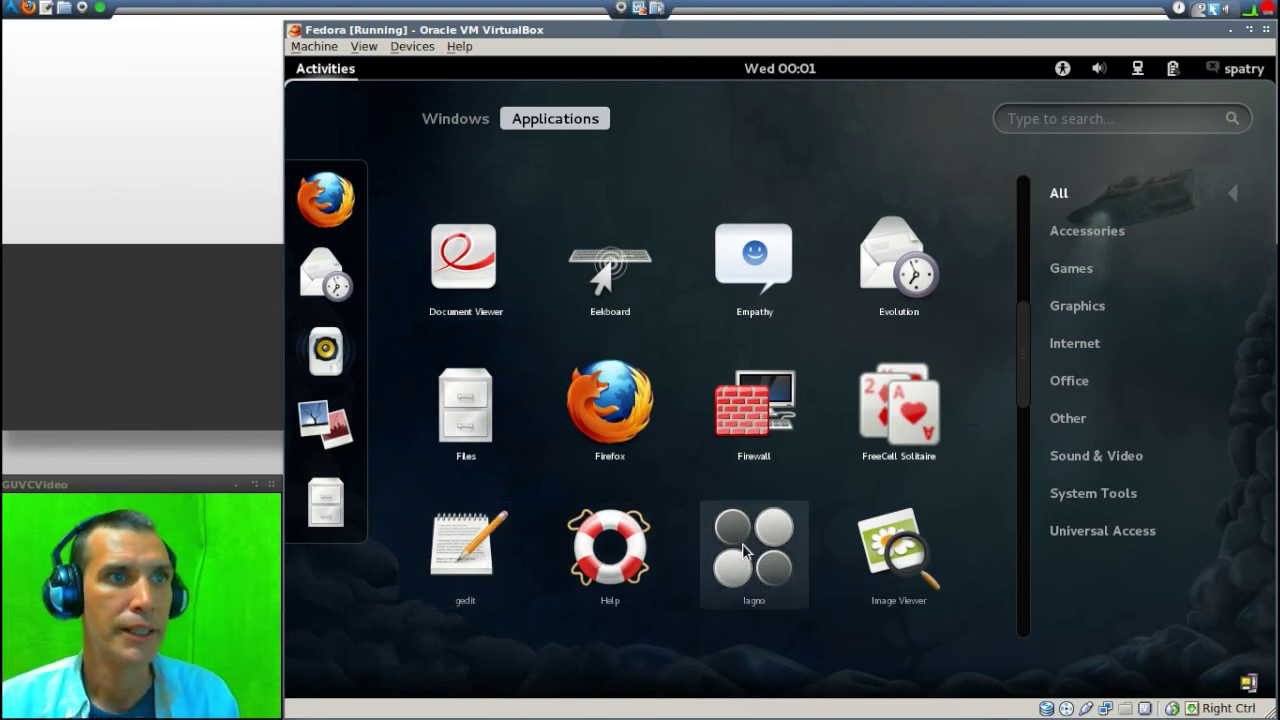
scroll(907, 543, "down", 4)
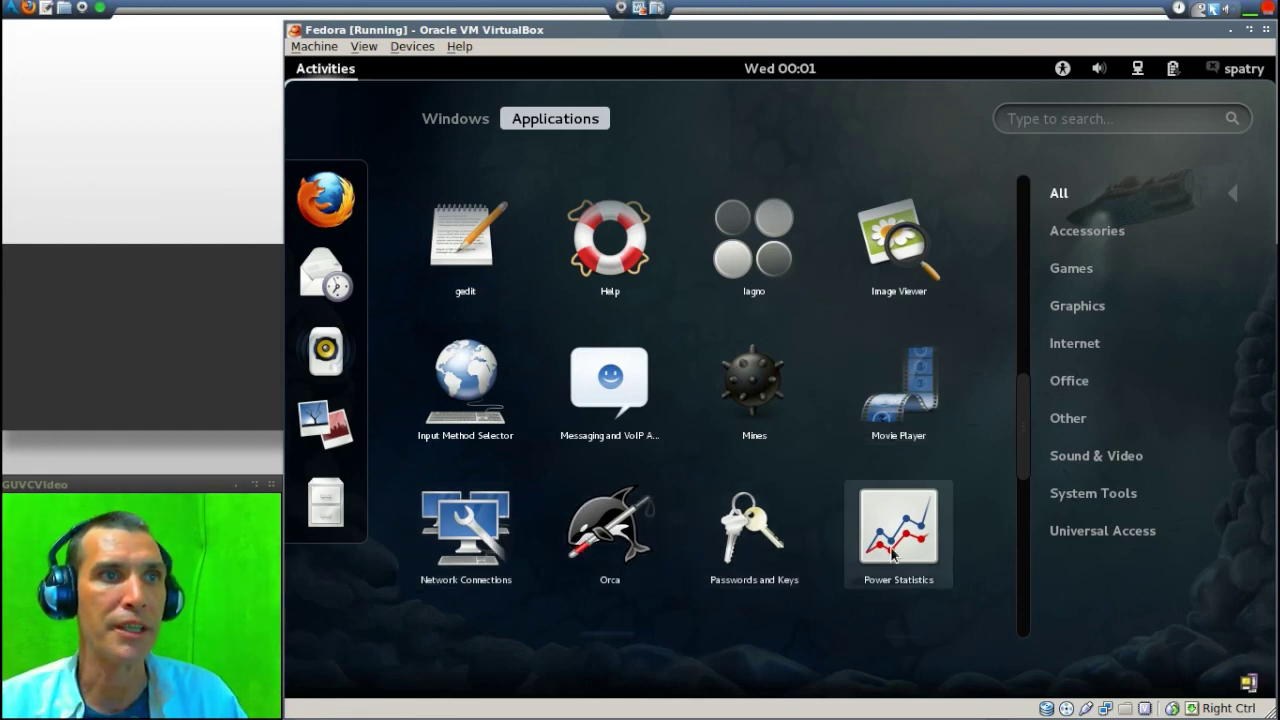
scroll(893, 555, "down", 3)
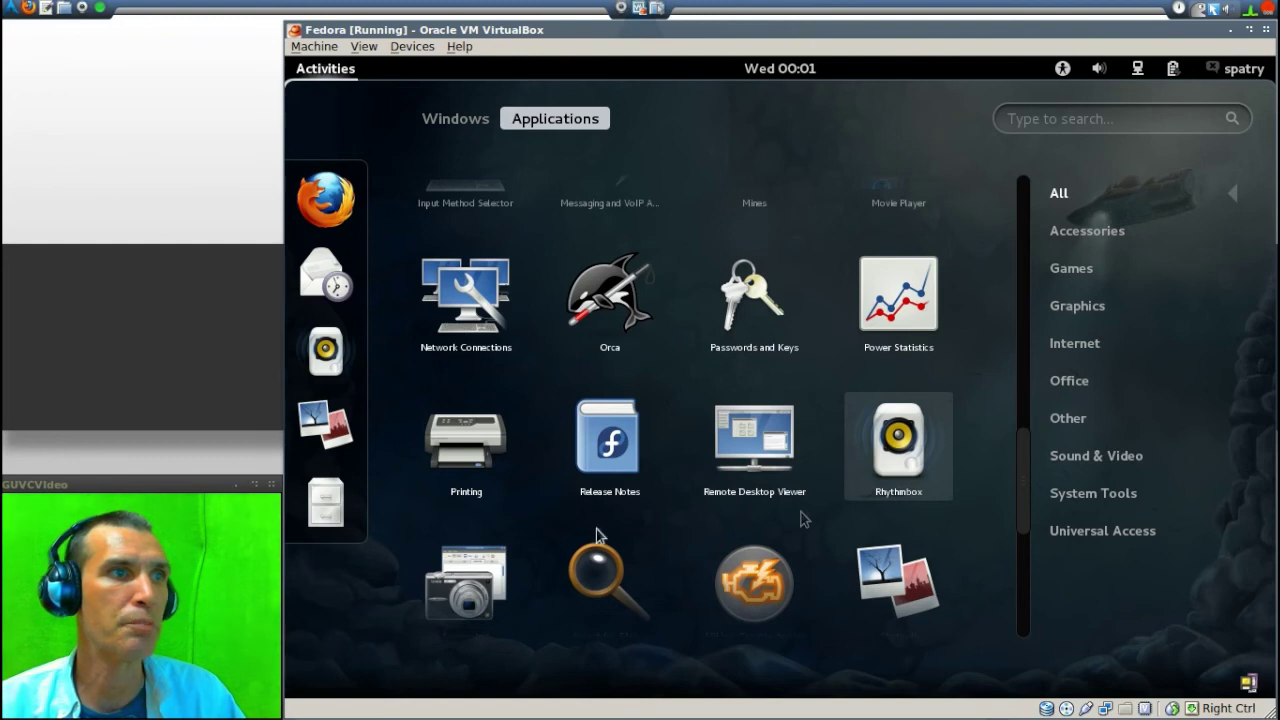
scroll(532, 545, "down", 1)
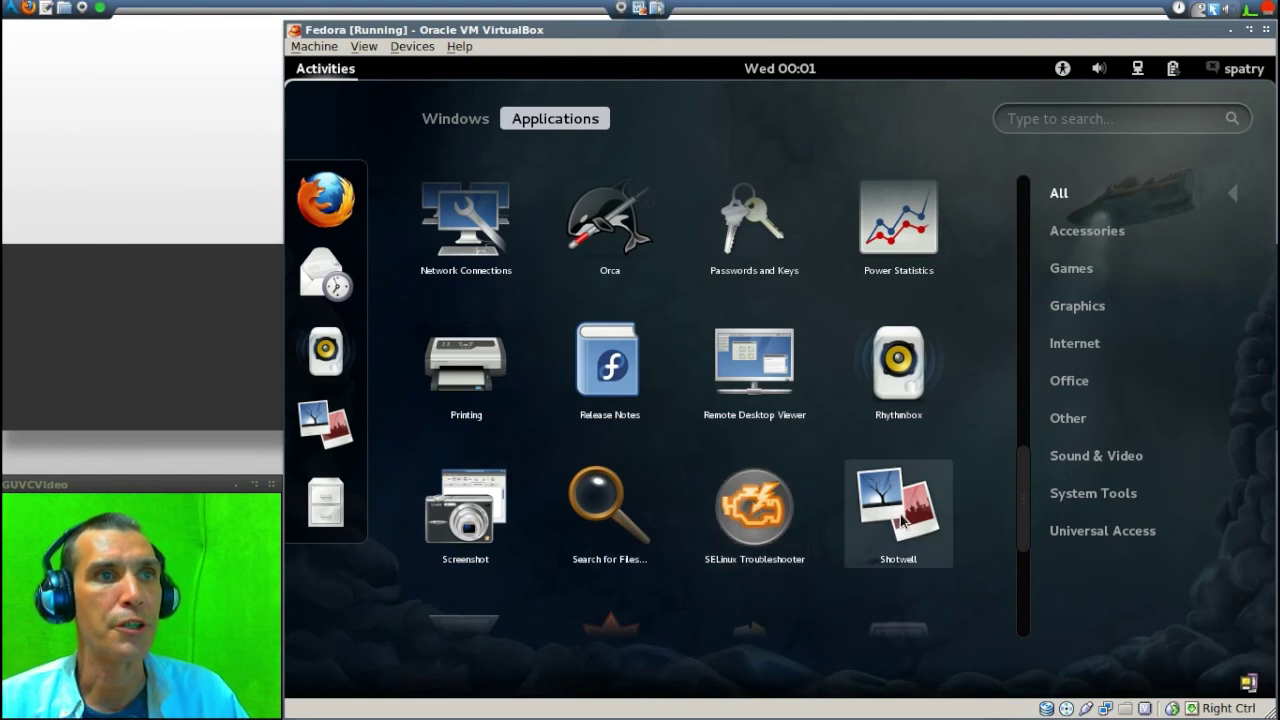
scroll(903, 520, "down", 2)
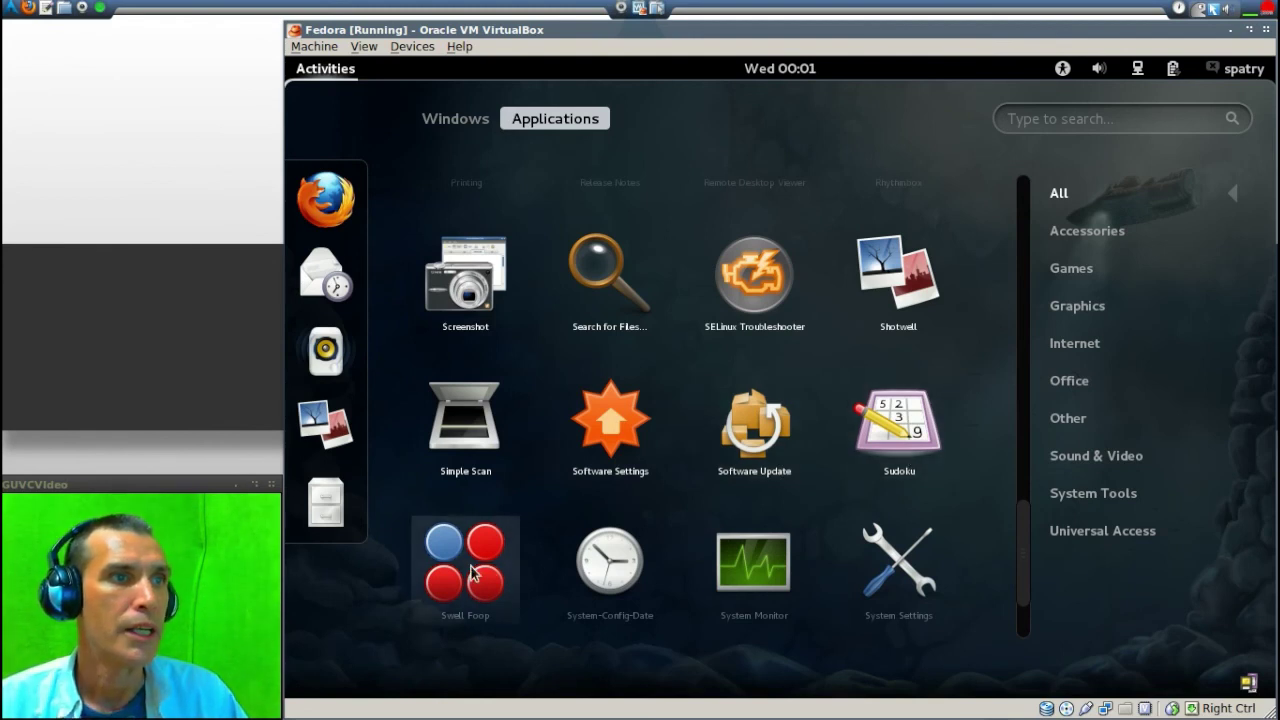
scroll(473, 572, "down", 1)
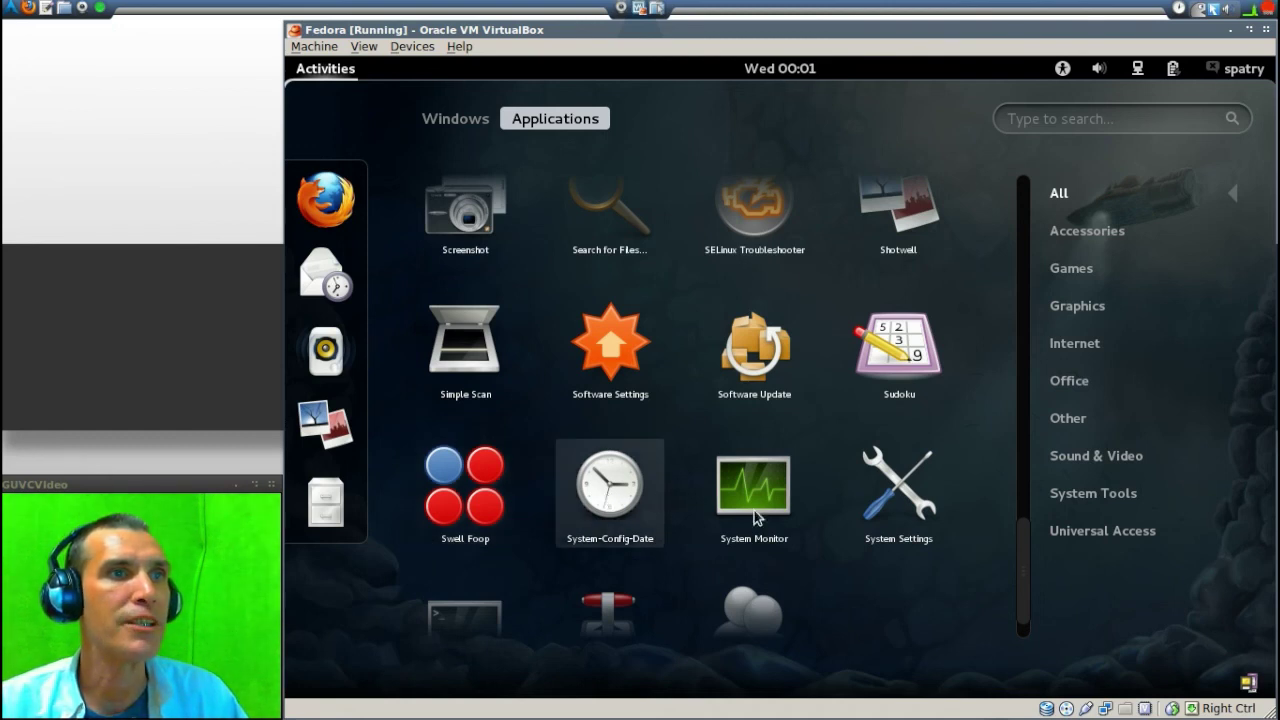
scroll(909, 513, "down", 1)
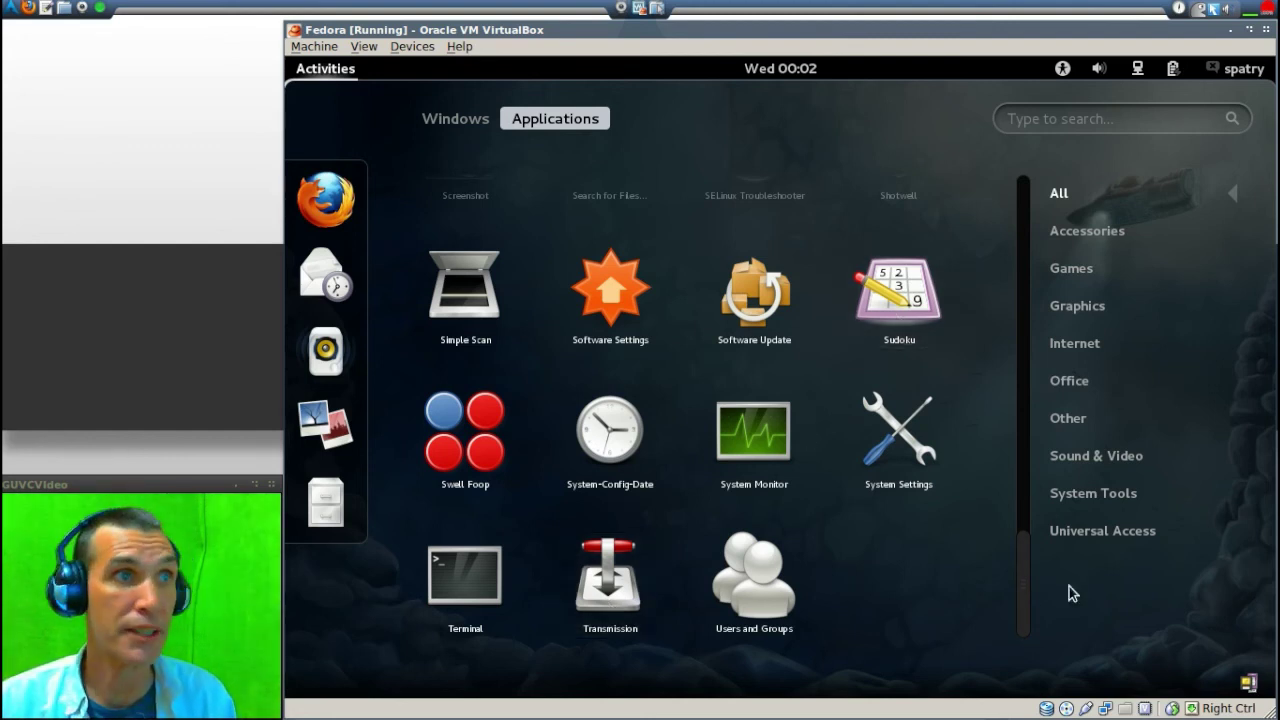
scroll(1014, 391, "up", 5)
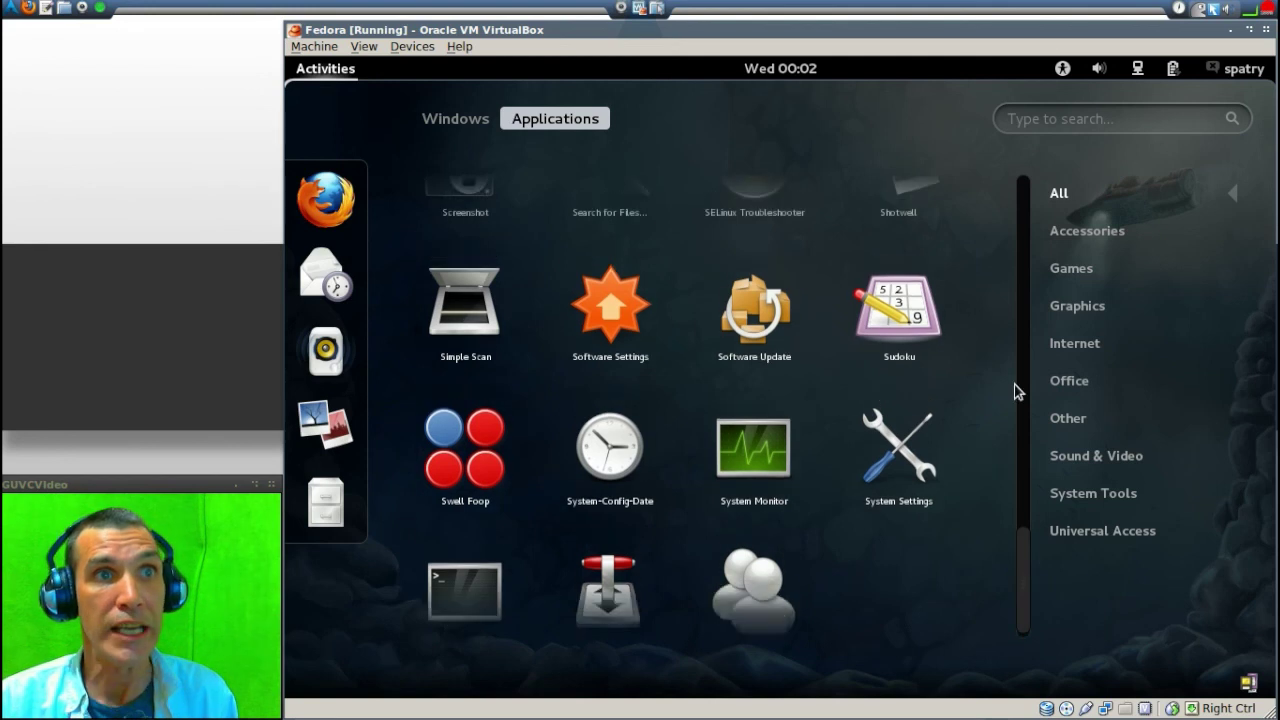
scroll(1018, 224, "up", 3)
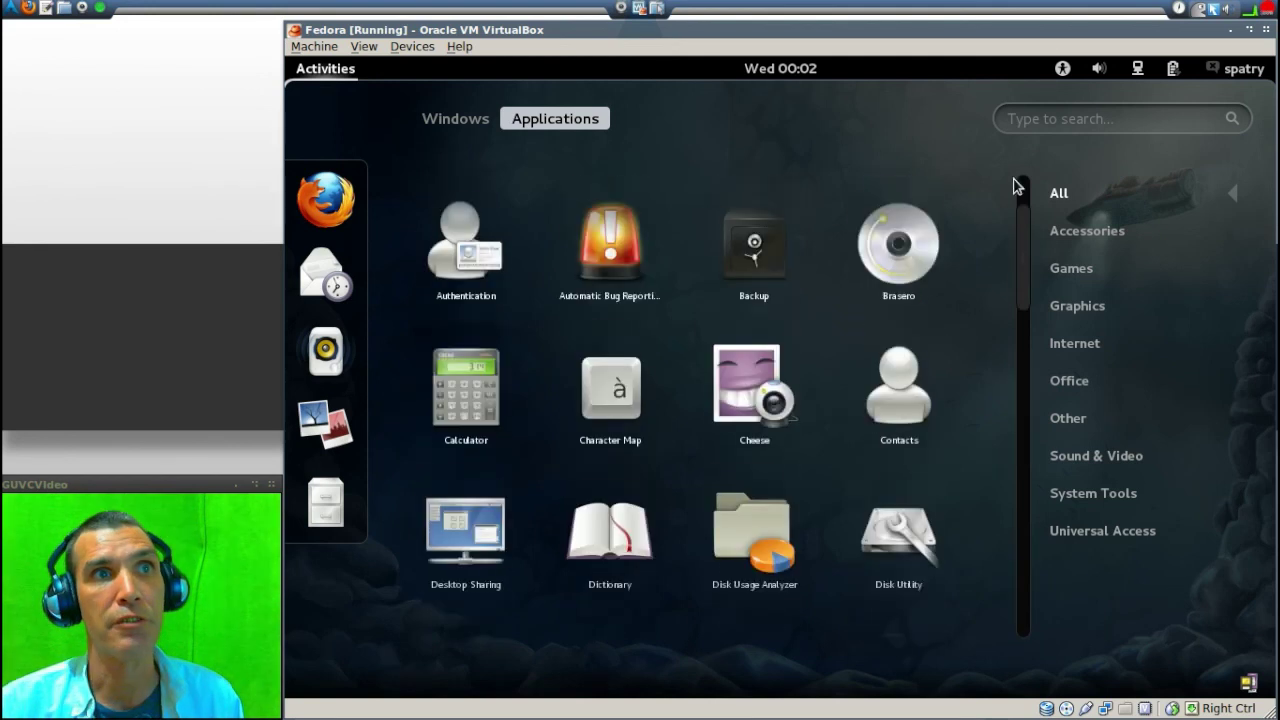
scroll(1017, 178, "up", 2)
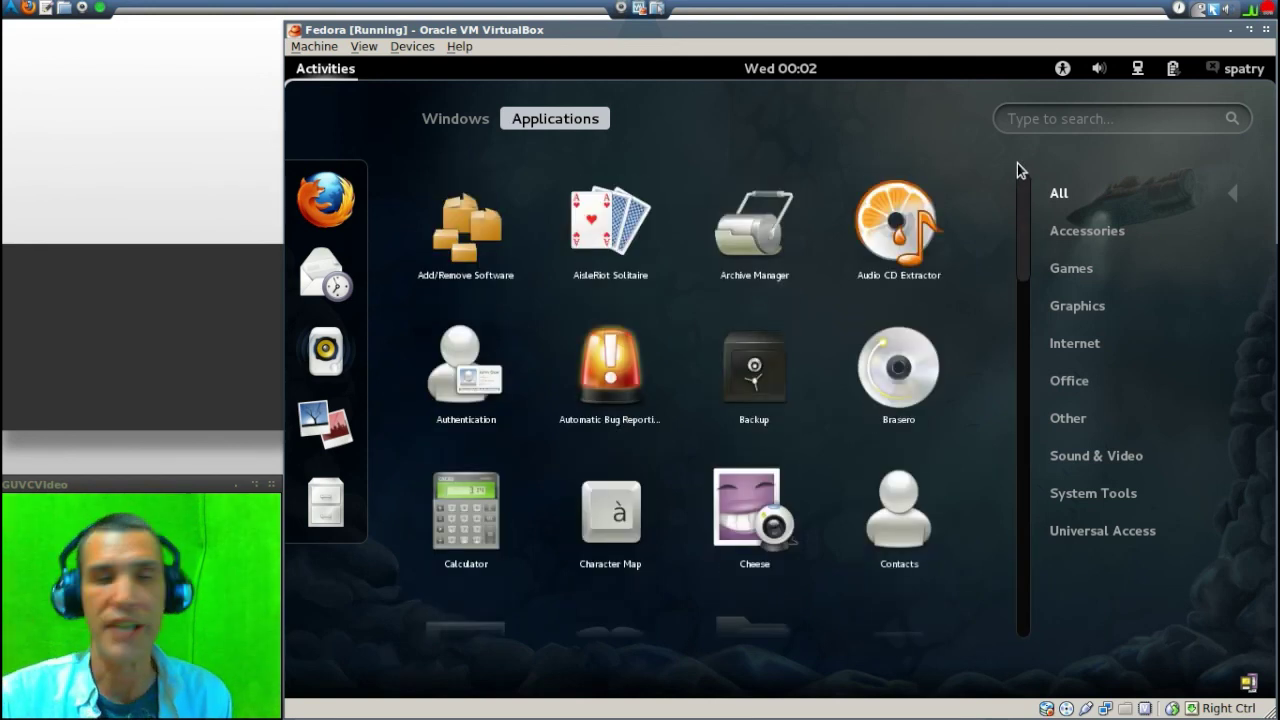